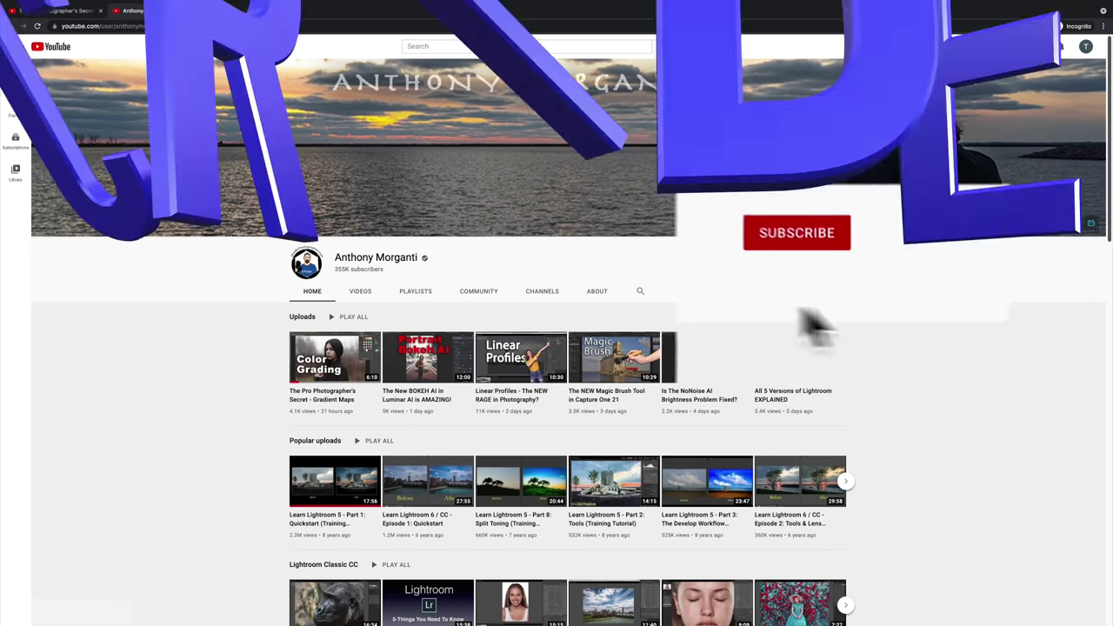
left_click(822, 261)
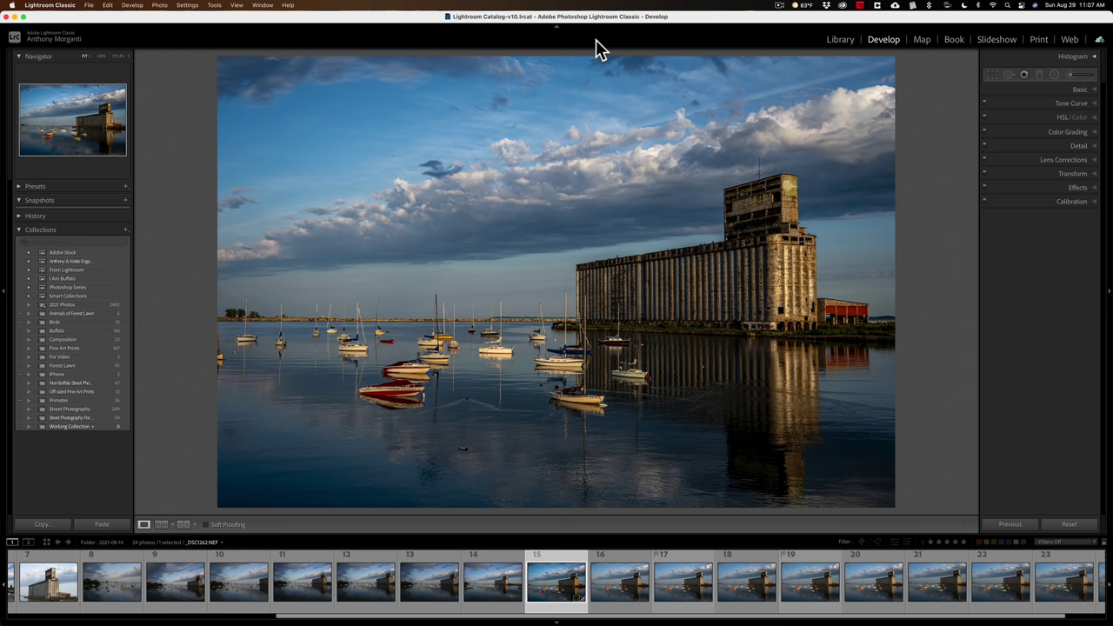
Open the photo import window from the Develop module, close it without importing, and return to Develop.
key("shift+super")
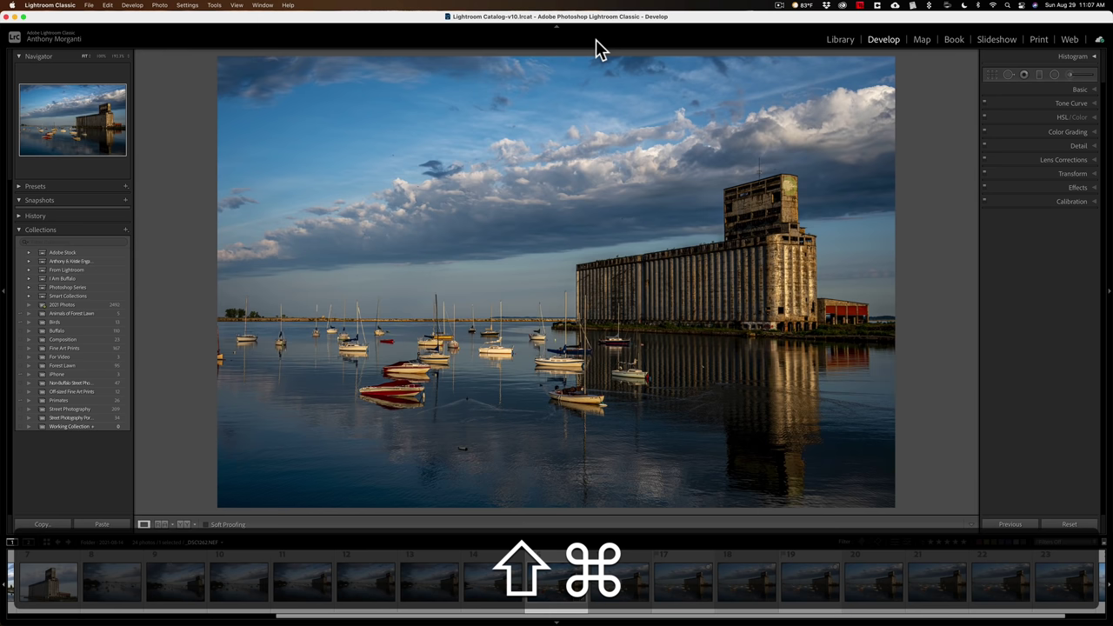
key("shift+super+i")
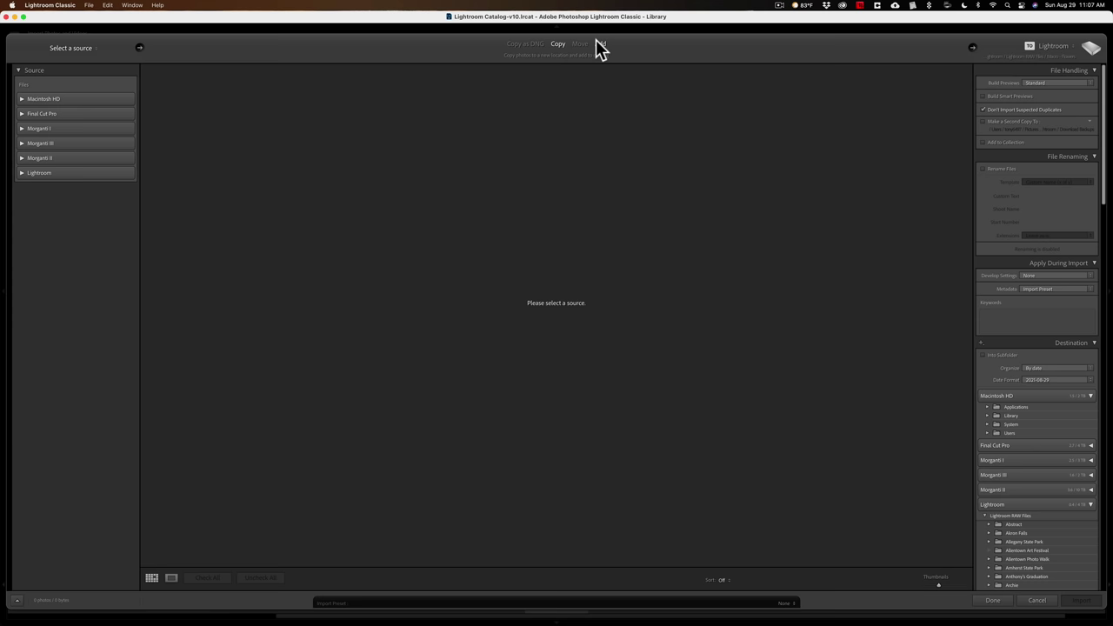
left_click(1038, 600)
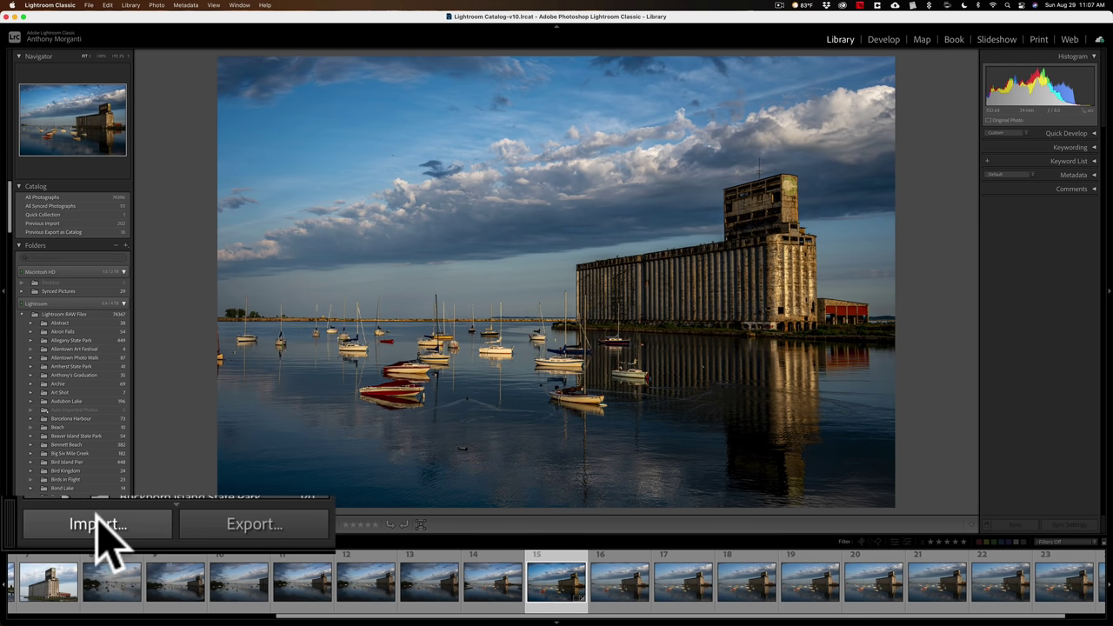
left_click(883, 41)
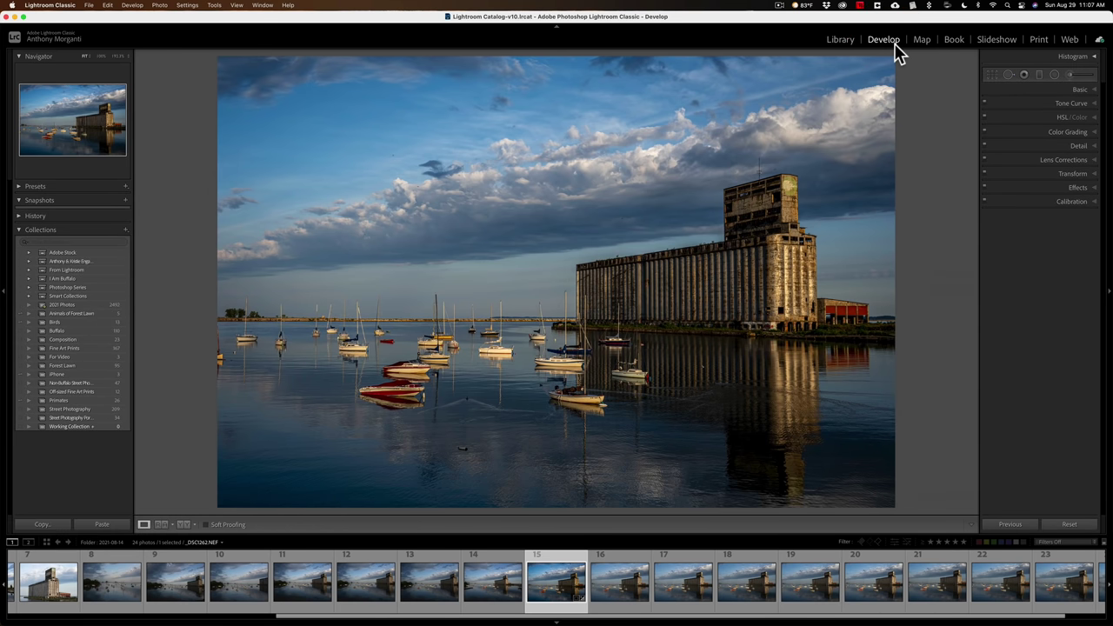
Open the import window from the Print module, cancel it without importing, and go back to the Develop module.
left_click(1039, 41)
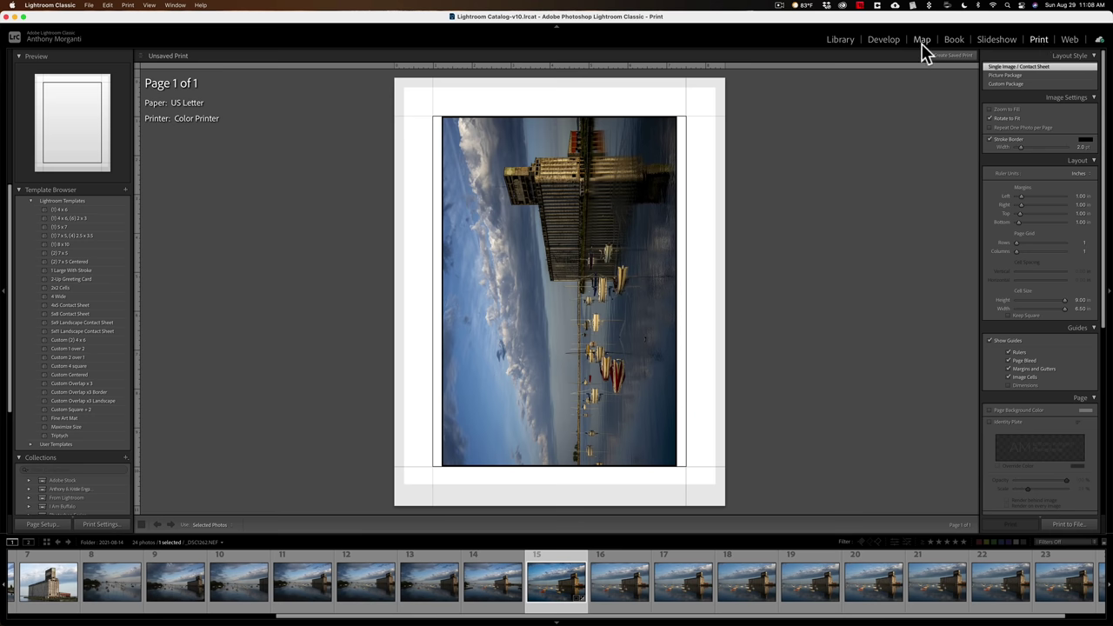
key("super+shift+i")
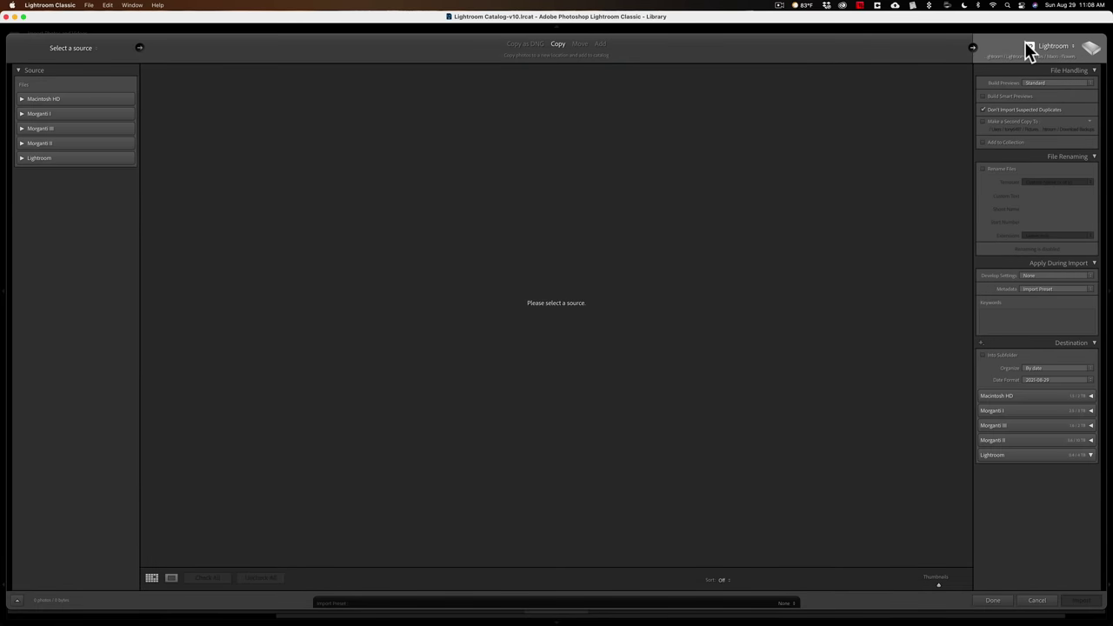
left_click(1037, 601)
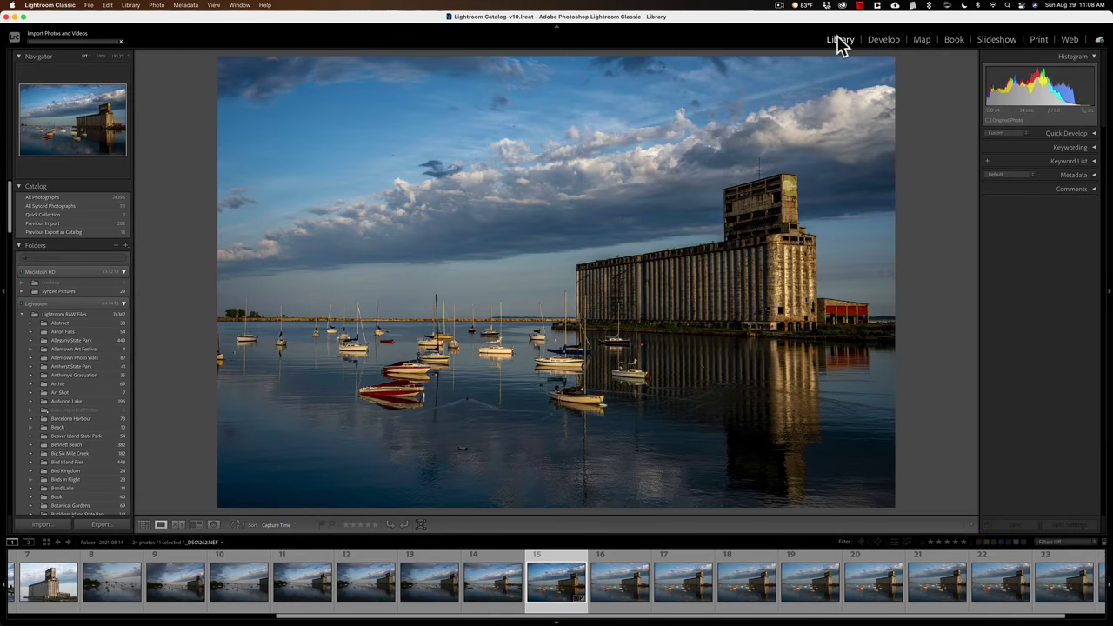
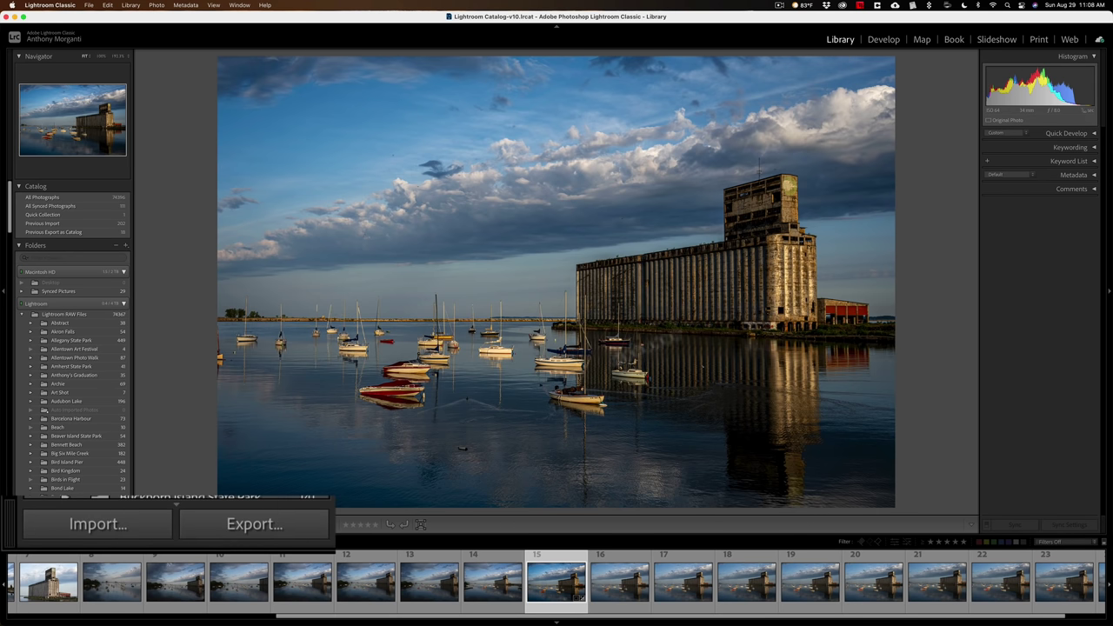
left_click(880, 40)
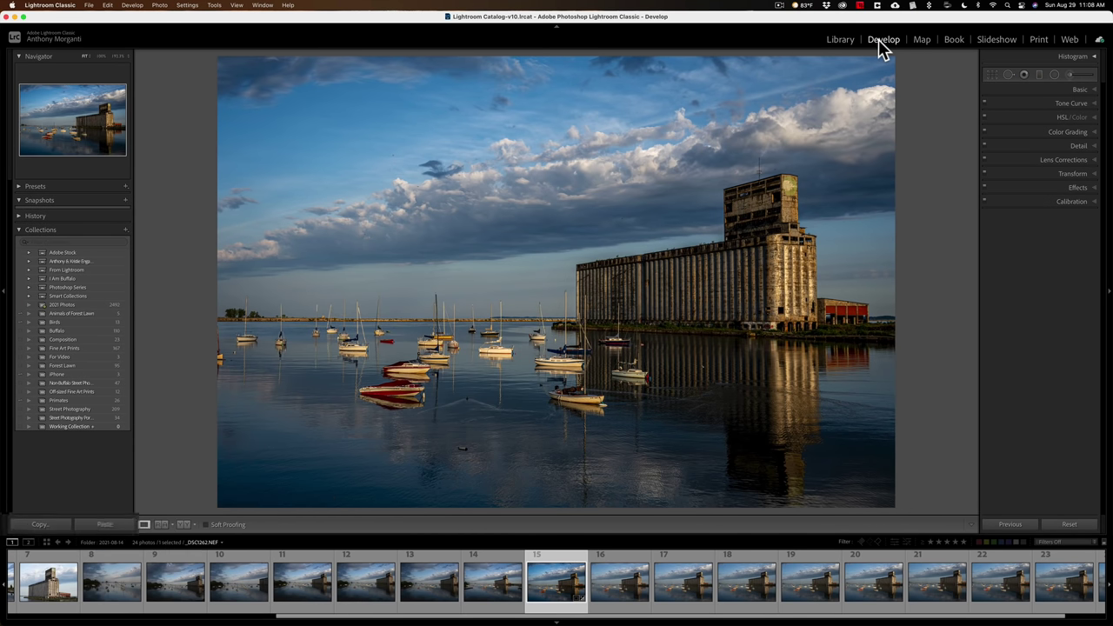
Open the export dialog for the selected harbour photo and close it without exporting.
left_click(89, 5)
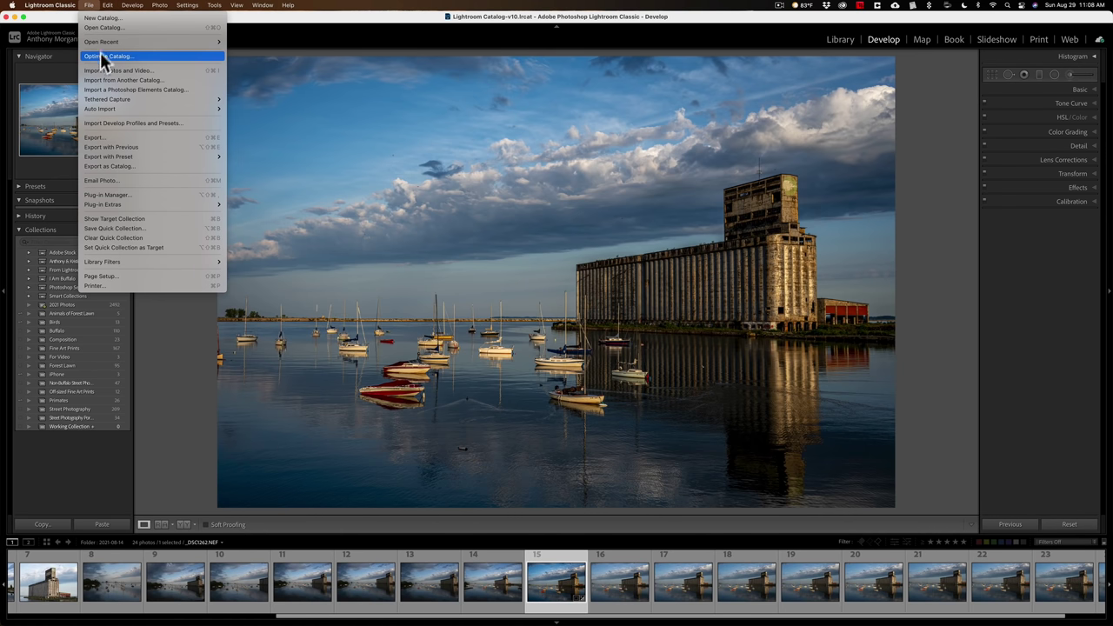
left_click(89, 5)
left_click(266, 23)
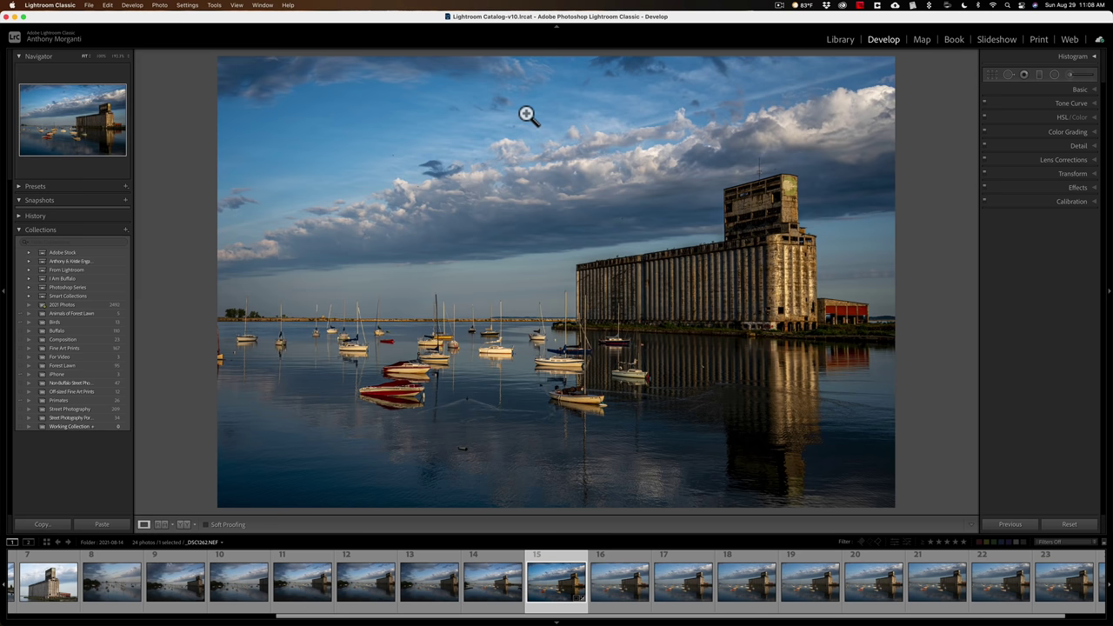
key("shift+super")
key("shift+super+e")
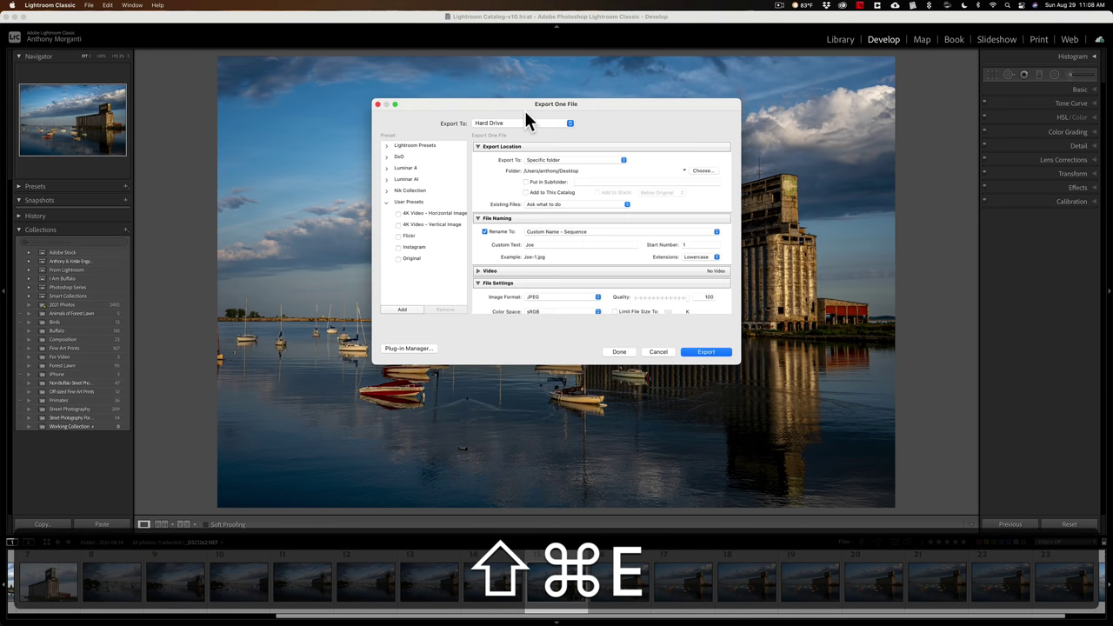
left_click(657, 351)
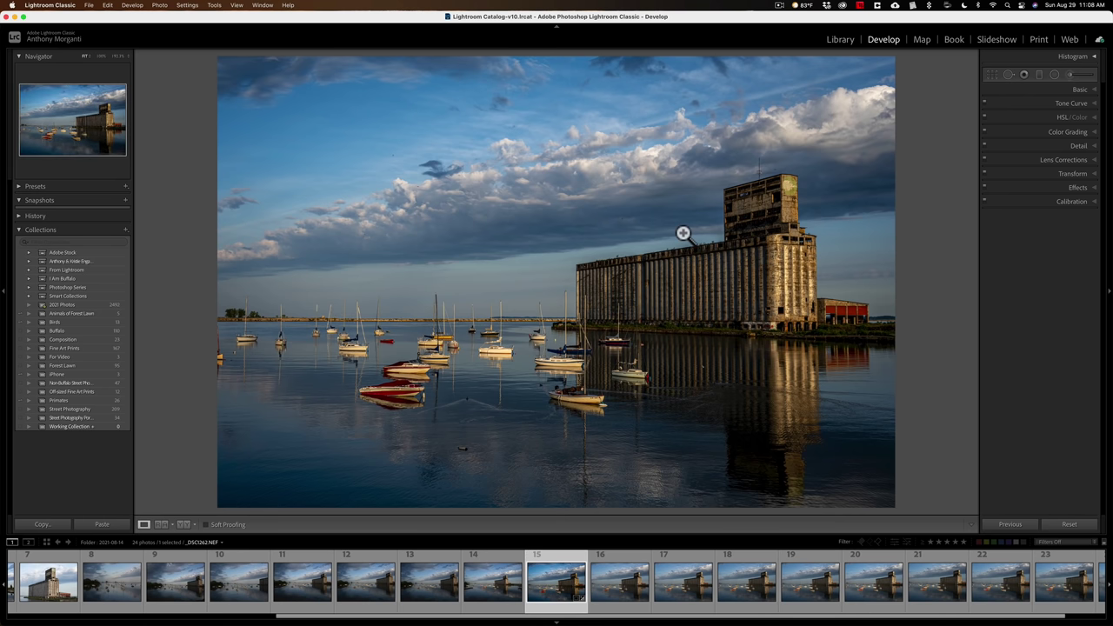
Open the selected harbour photo in Photoshop for editing, and quit Photoshop without saving to return to Lightroom Classic.
key("super")
key("super+e")
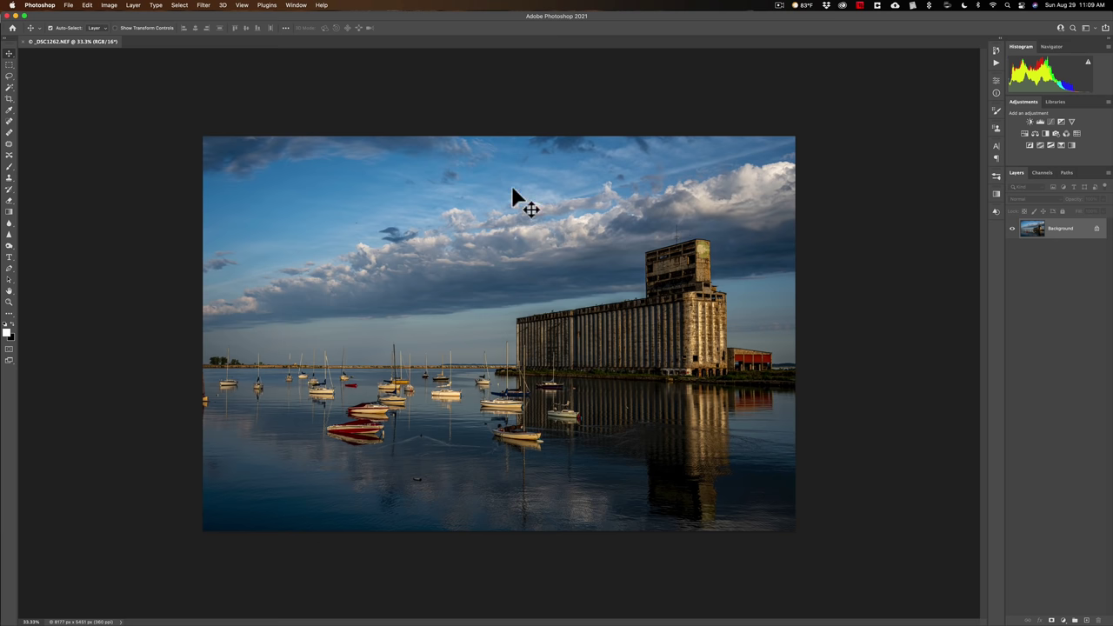
key("super")
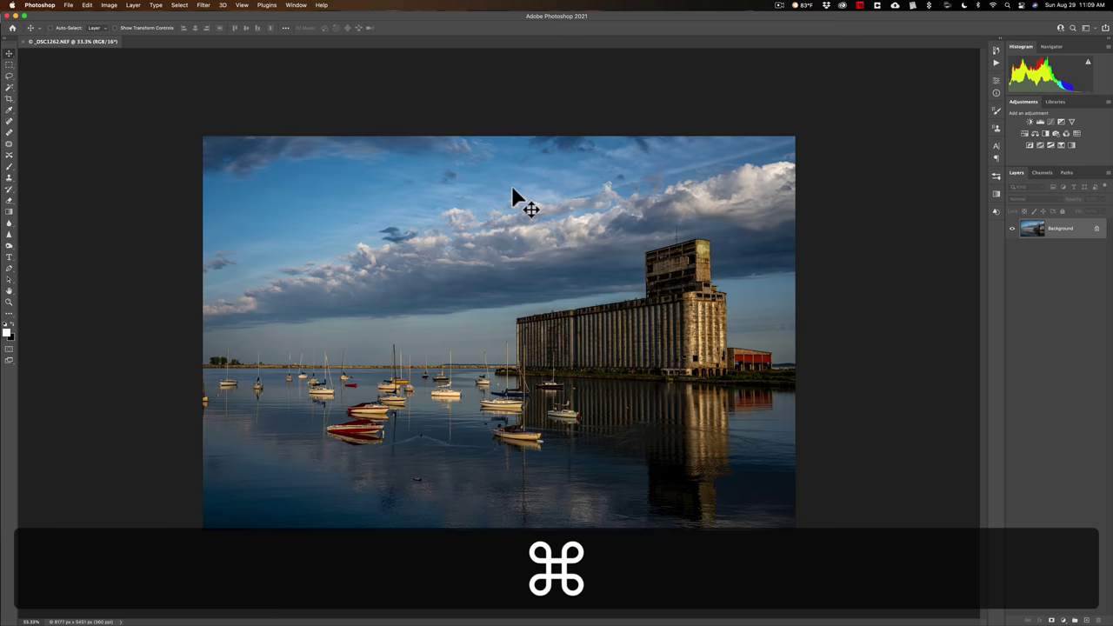
key("super+q")
left_click(550, 232)
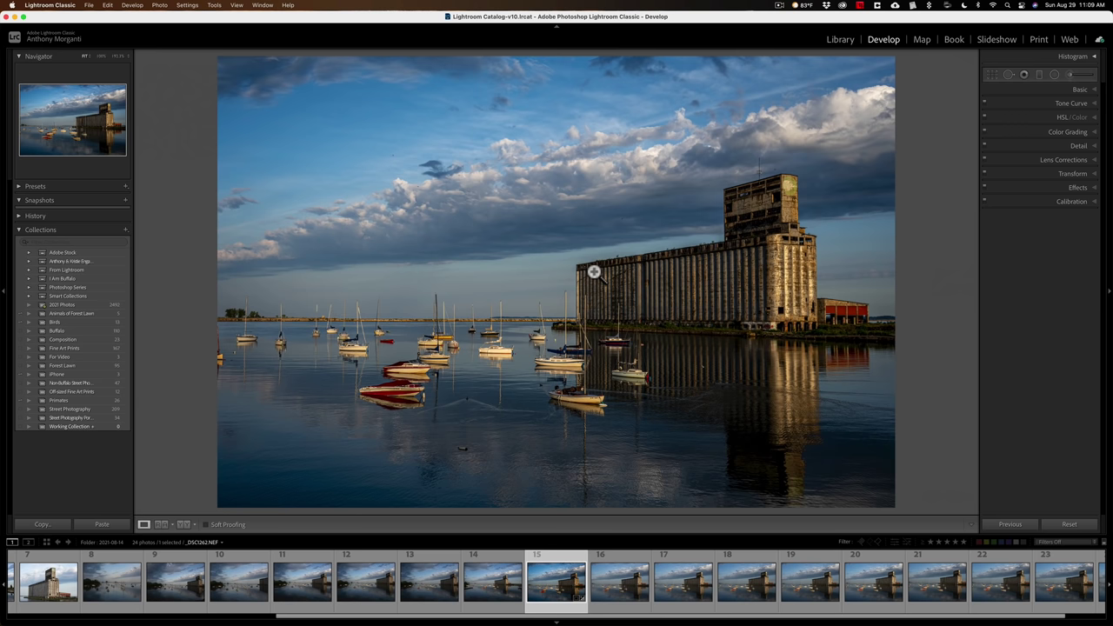
Hide and restore, one at a time, the module picker, the filmstrip, the left panels and the right panels.
key("F5")
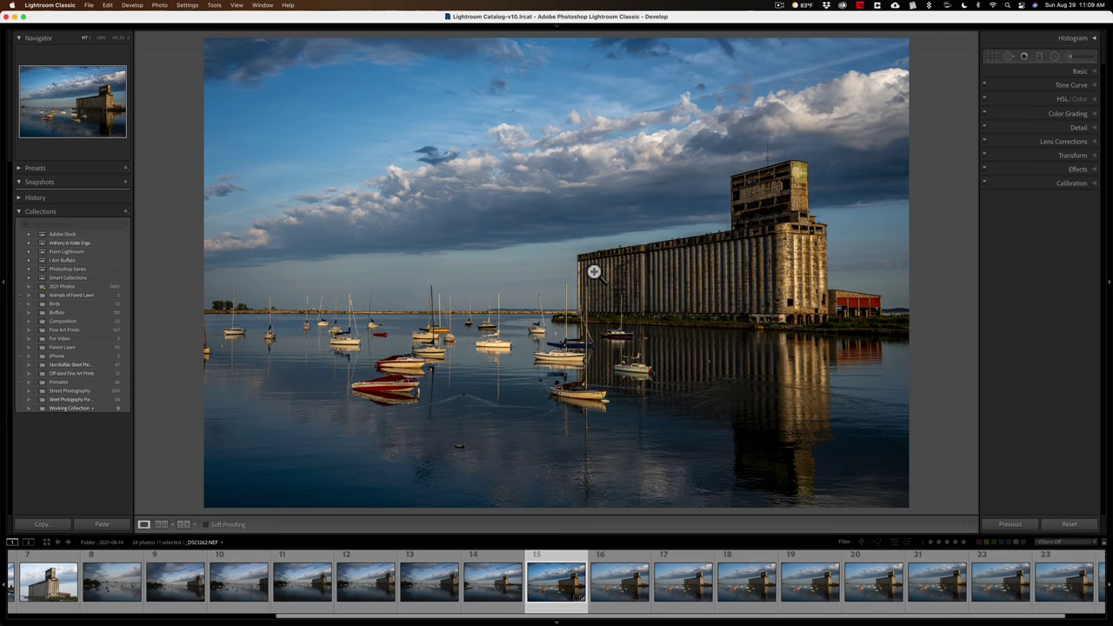
key("F5")
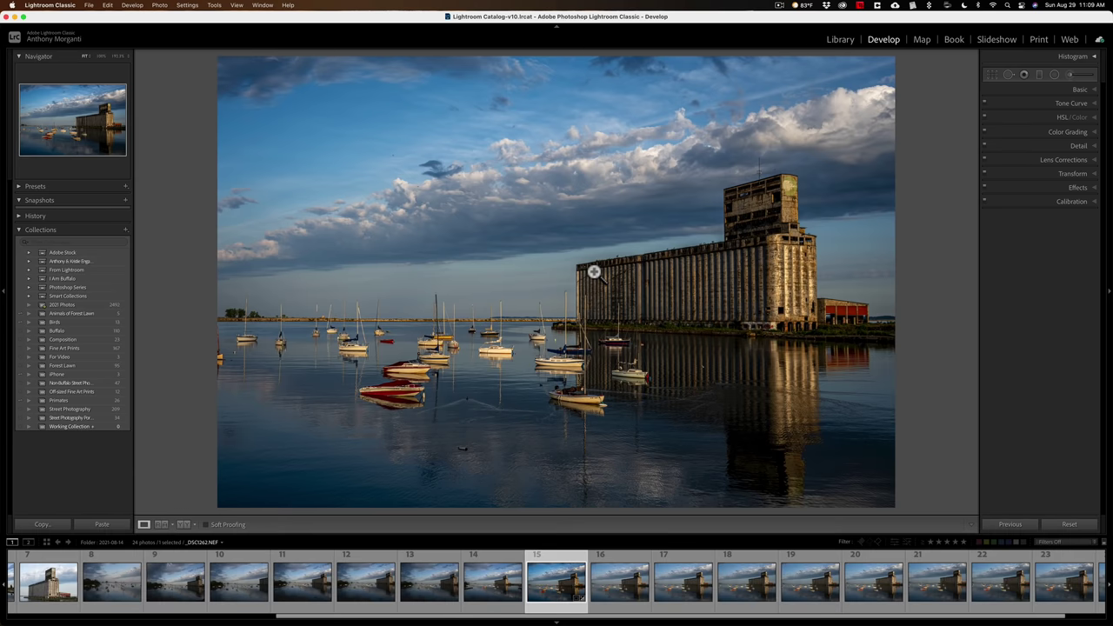
key("F6")
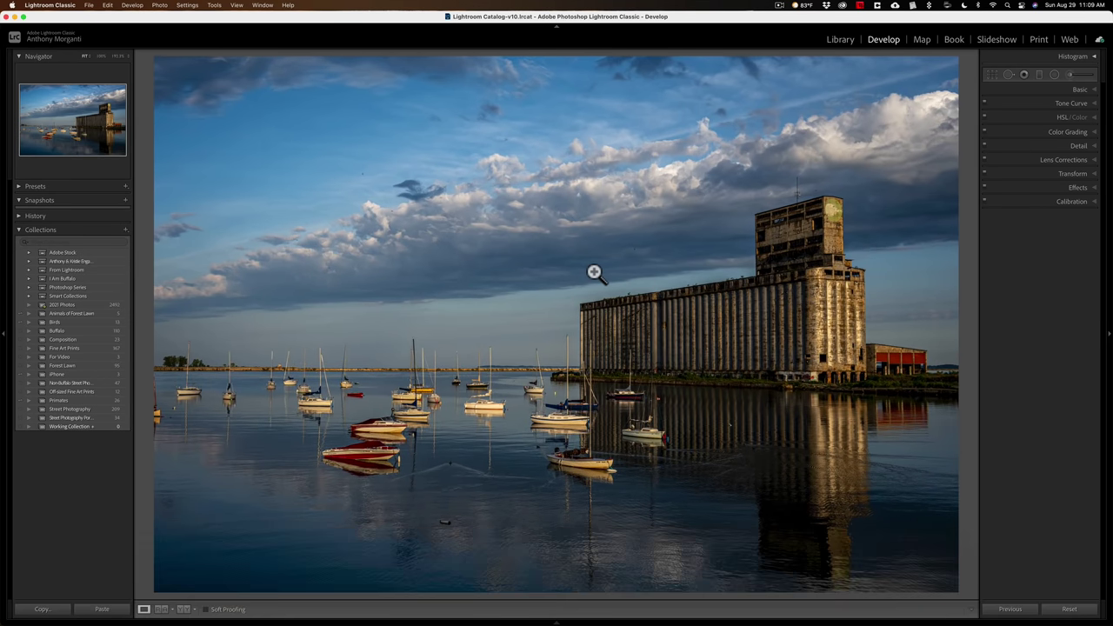
key("F6")
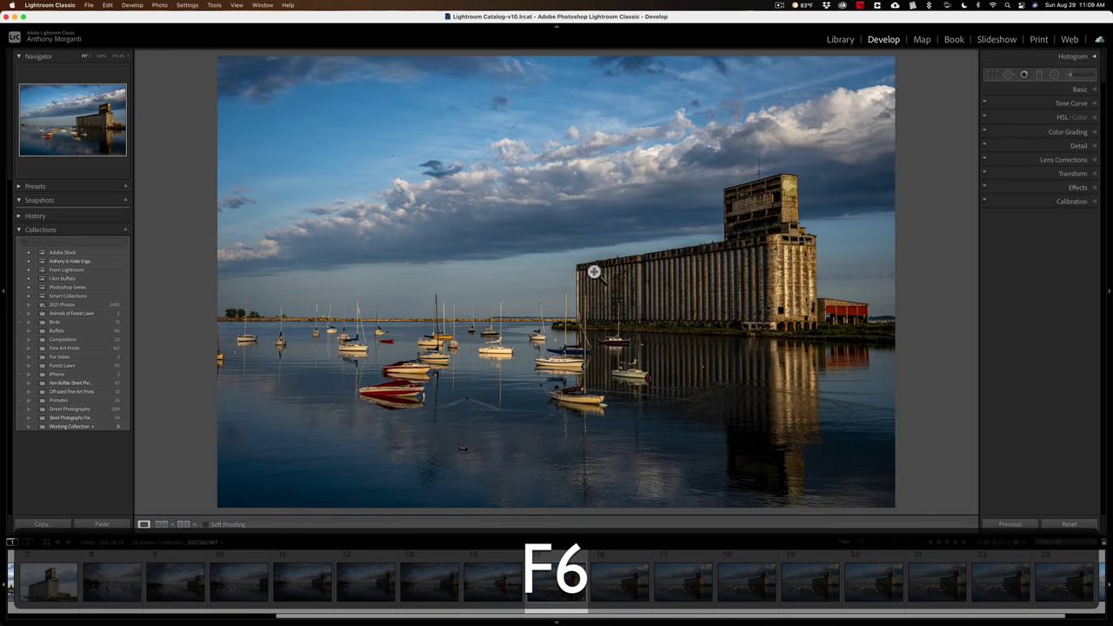
key("F7")
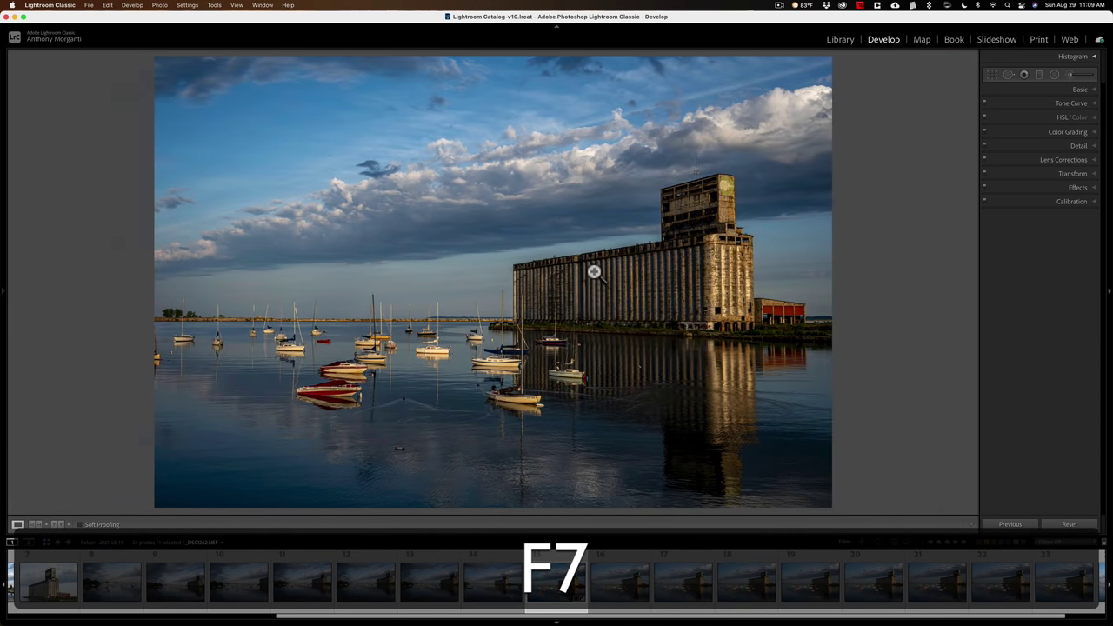
key("F7")
key("F8")
key("F8")
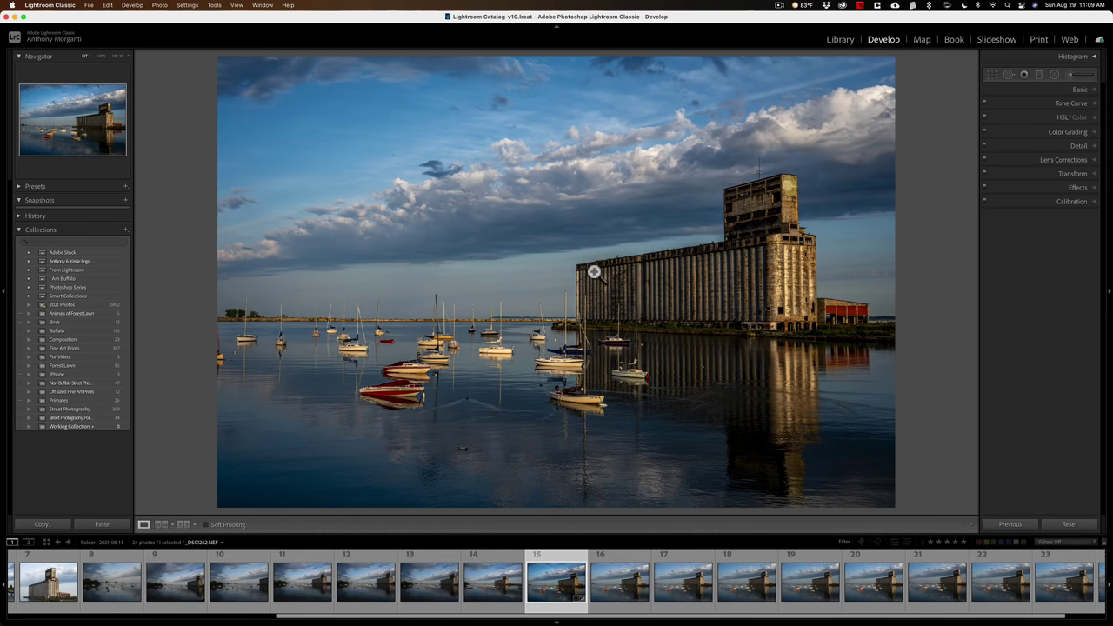
Hide the filmstrip and the left panels together to view the photo larger, and restore both.
key("F6")
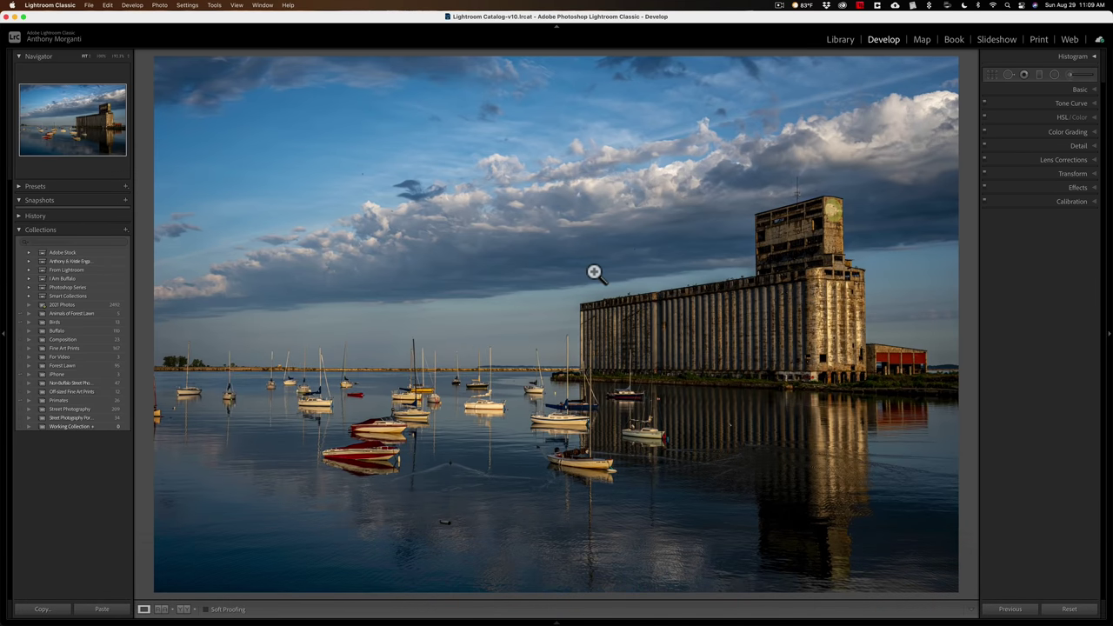
key("F7")
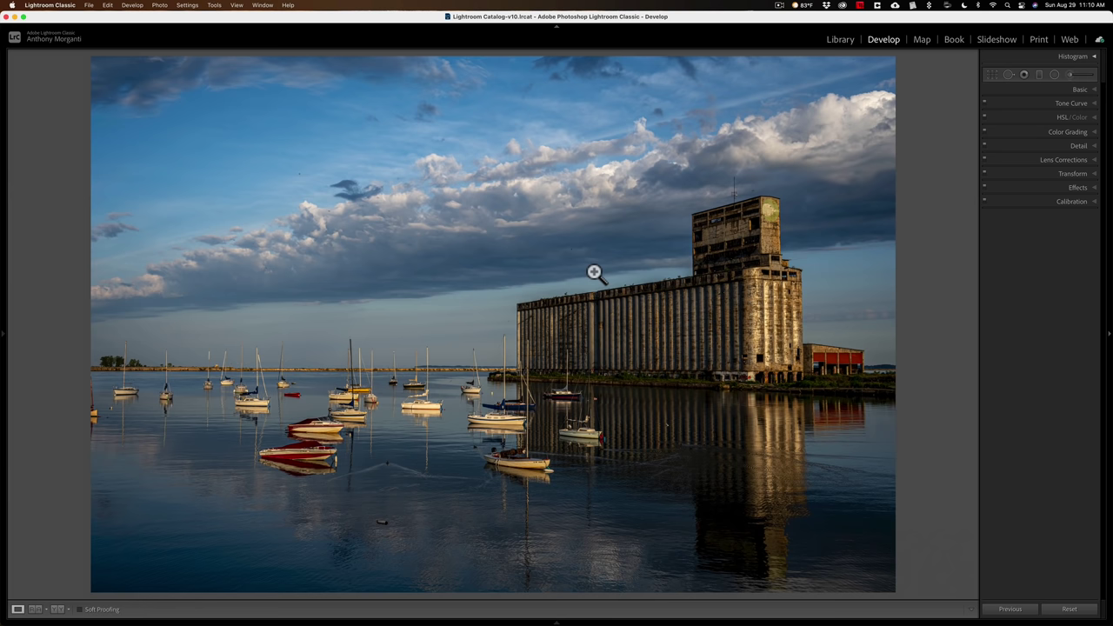
key("F6")
key("F7")
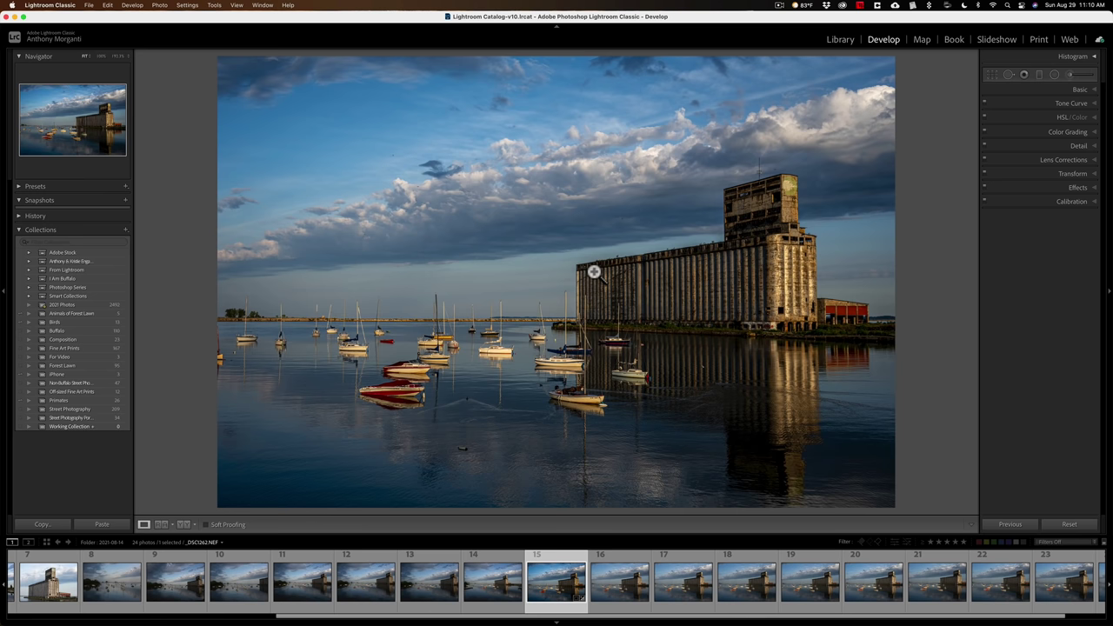
Hide all panels, the module picker and the filmstrip at once to view the photo alone, and restore them.
key("shift")
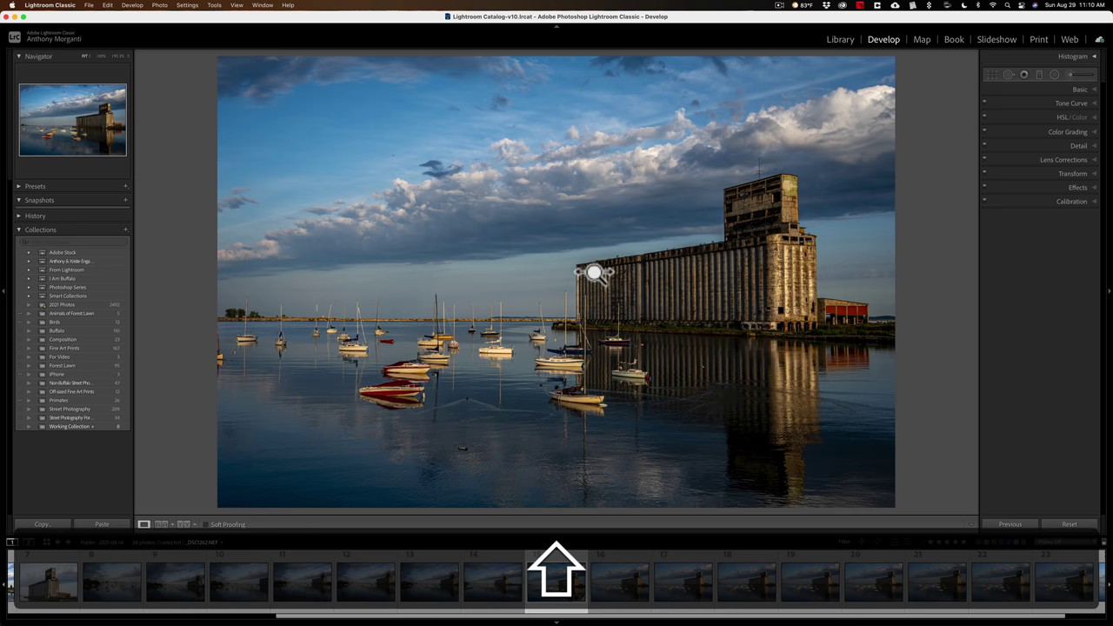
key("shift+Tab")
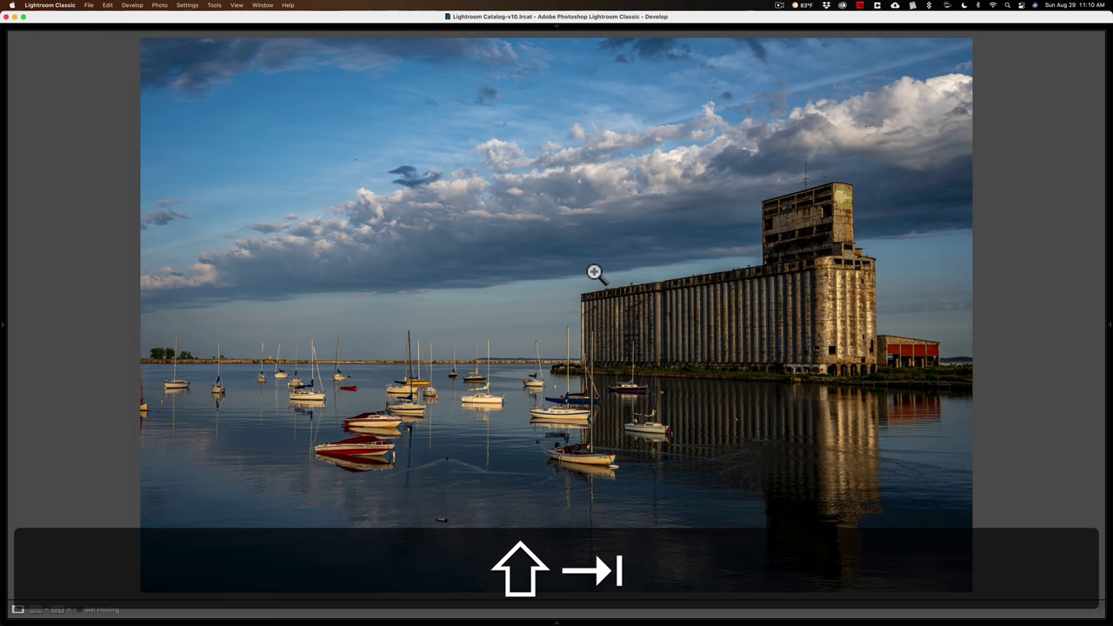
key("shift")
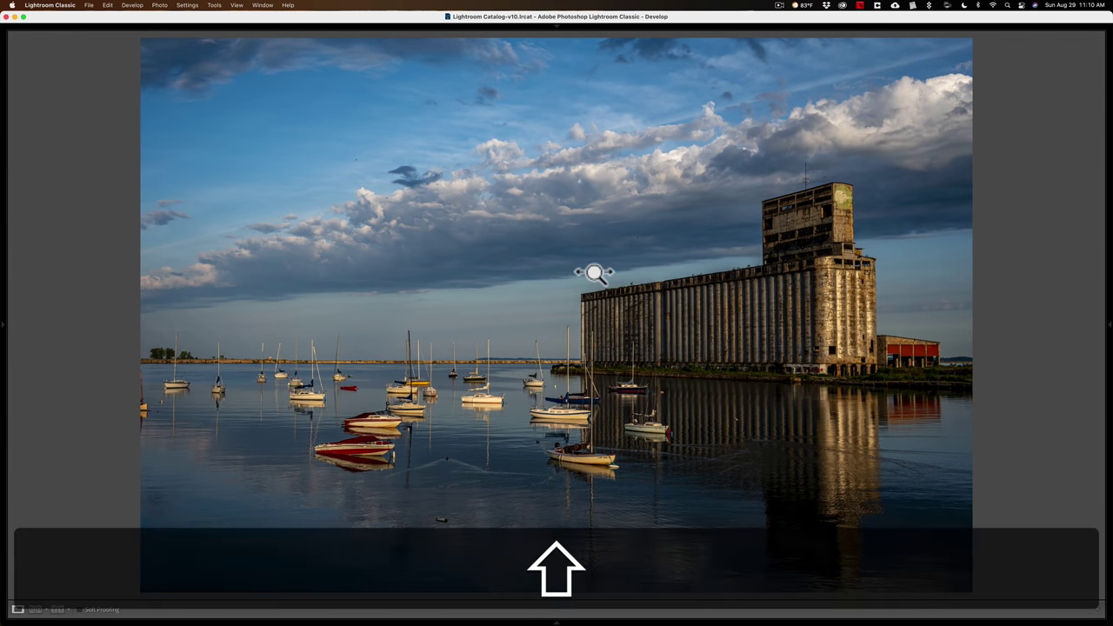
key("shift+Tab")
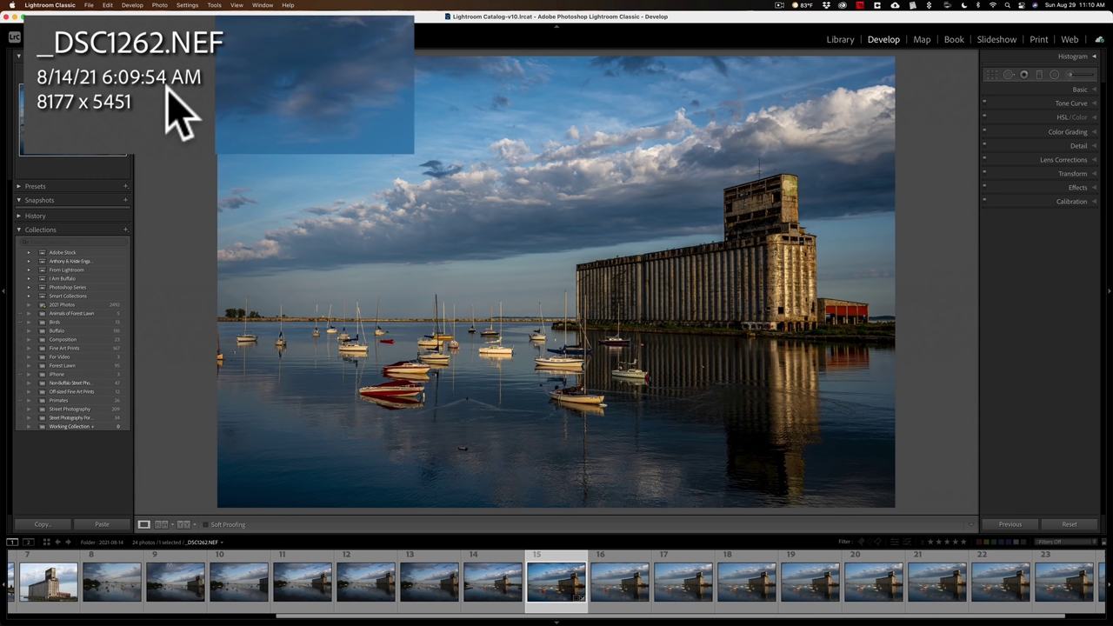
Cycle the photo's info overlay from capture date and dimensions to exposure and lens details, and turn it off.
key("i")
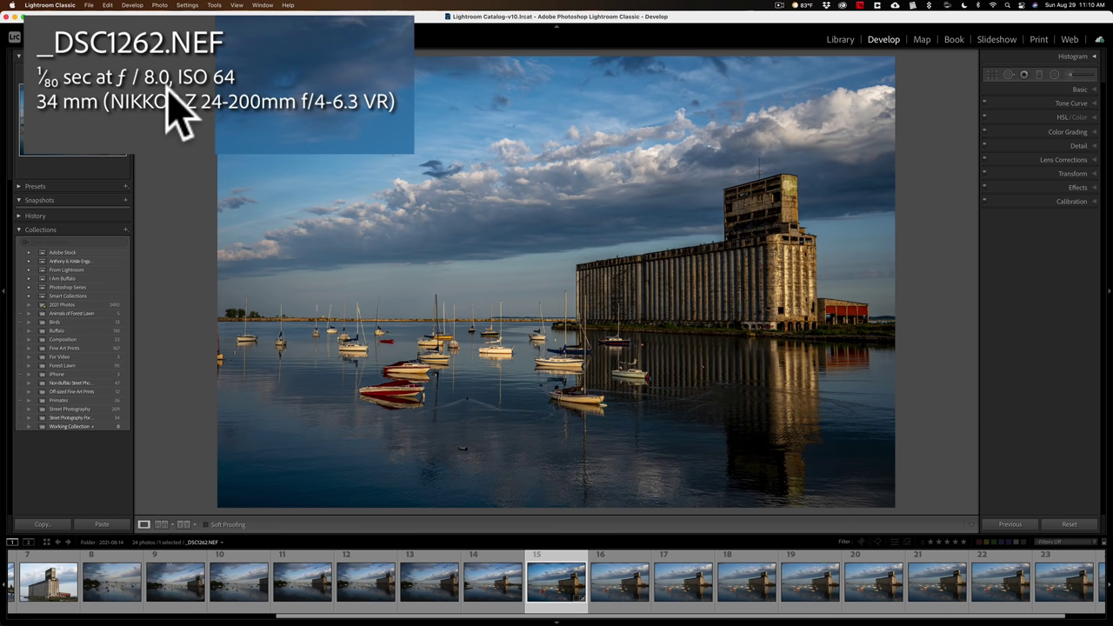
key("i")
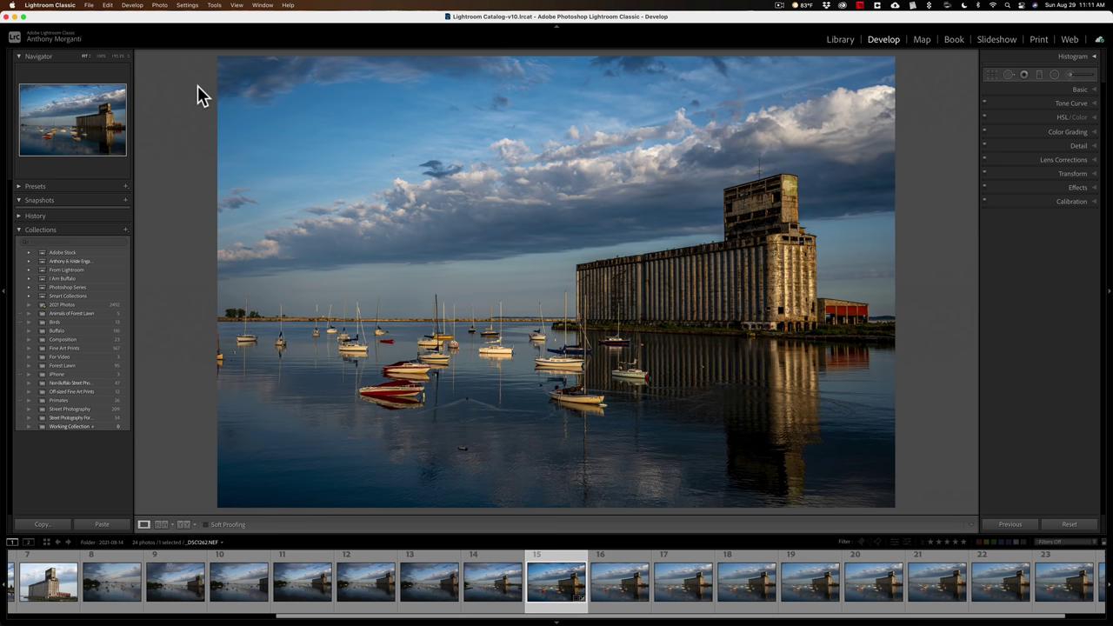
Hide the filmstrip and left panels to enlarge the photo, and compare its Before view with the edited version.
key("F6")
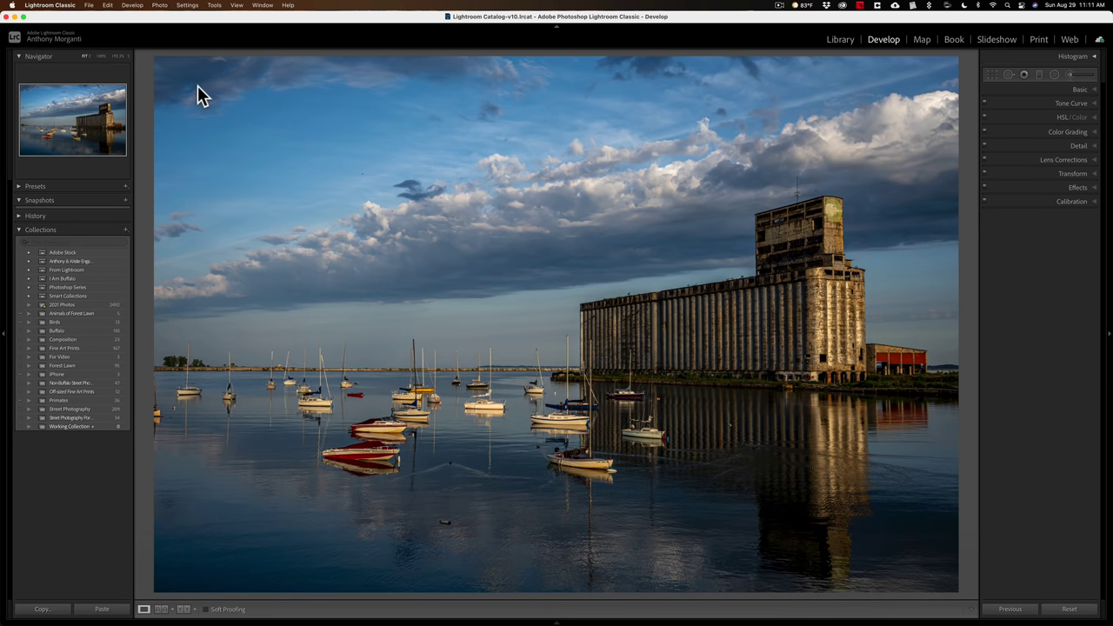
key("F7")
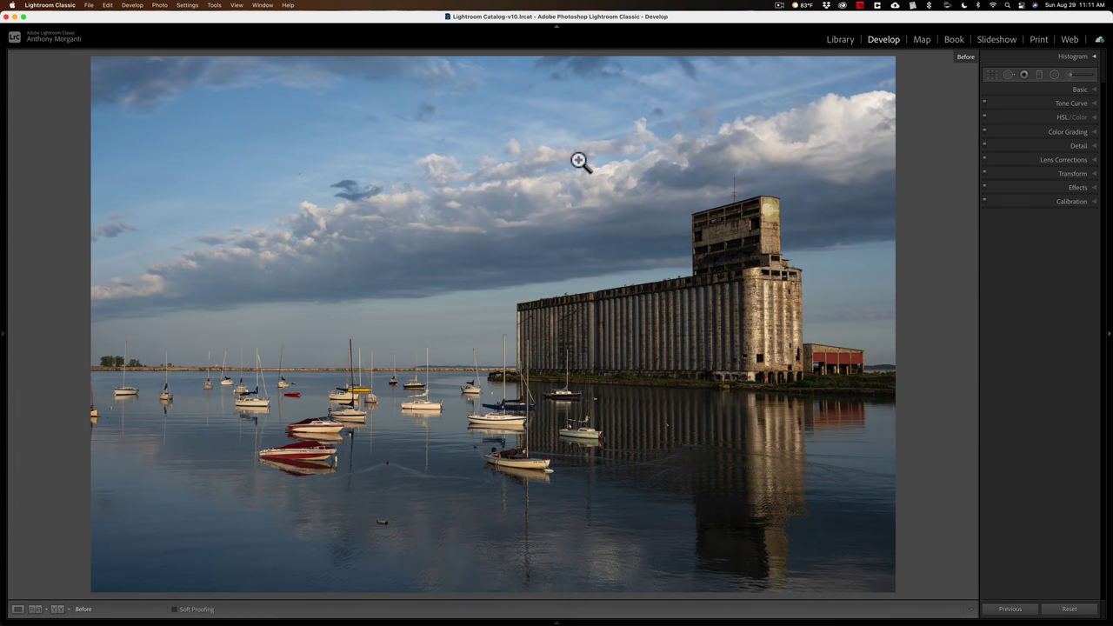
key("backslash")
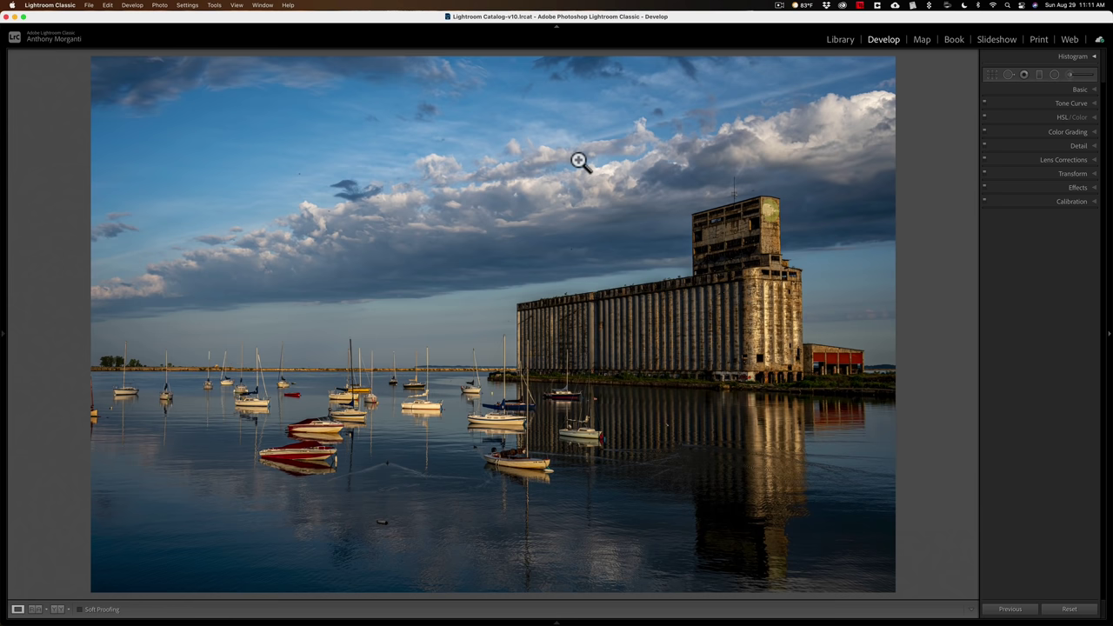
Flip the photo back and forth between its Before view and the edited version.
key("backslash")
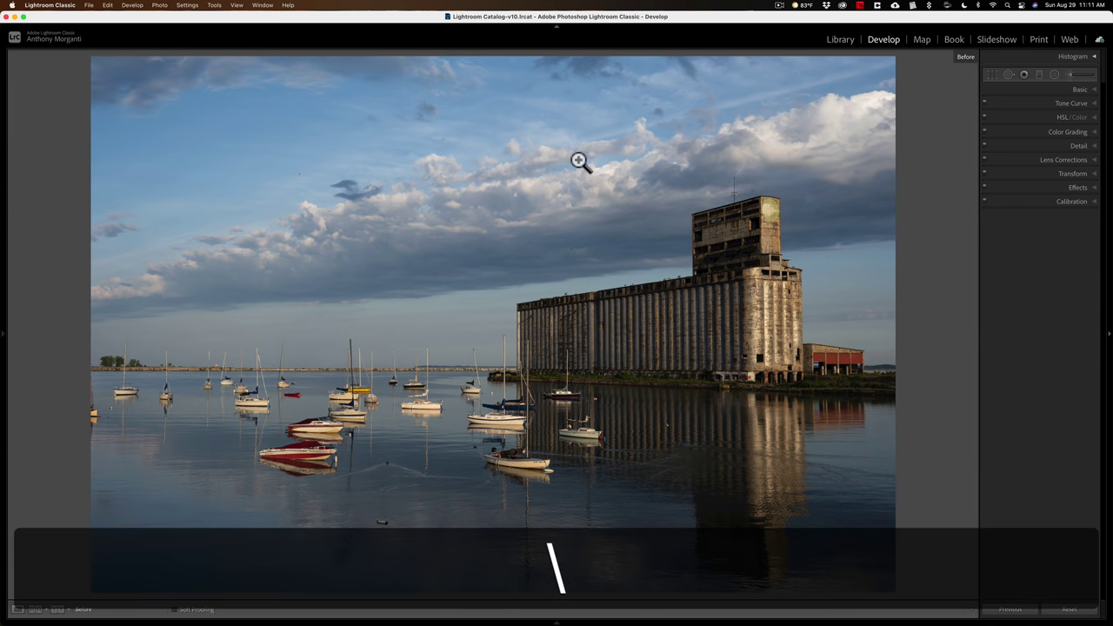
key("backslash")
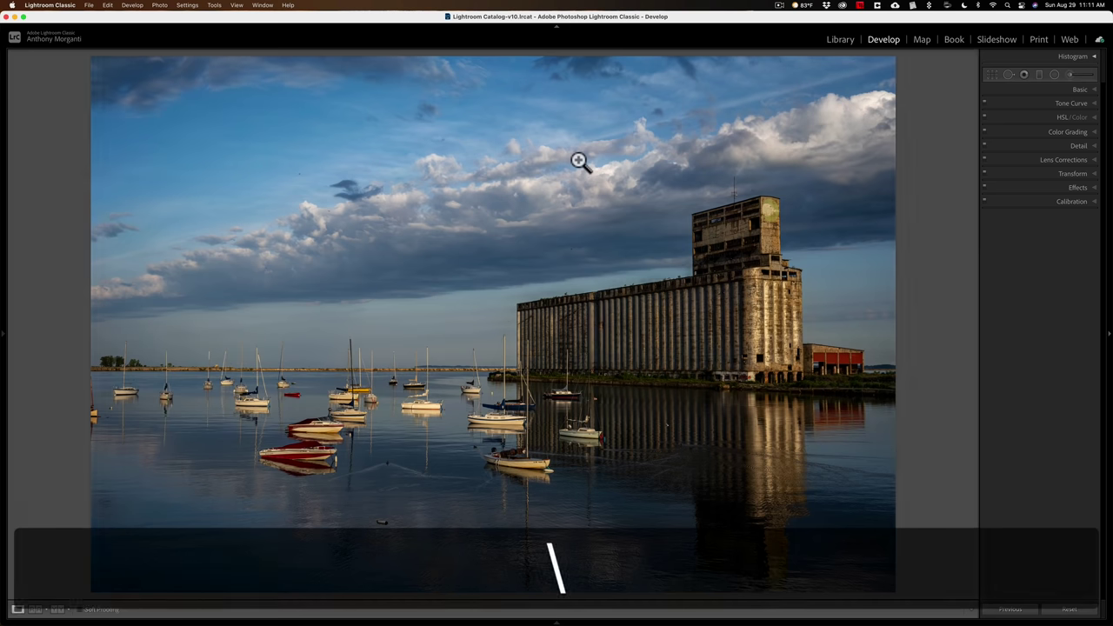
key("backslash")
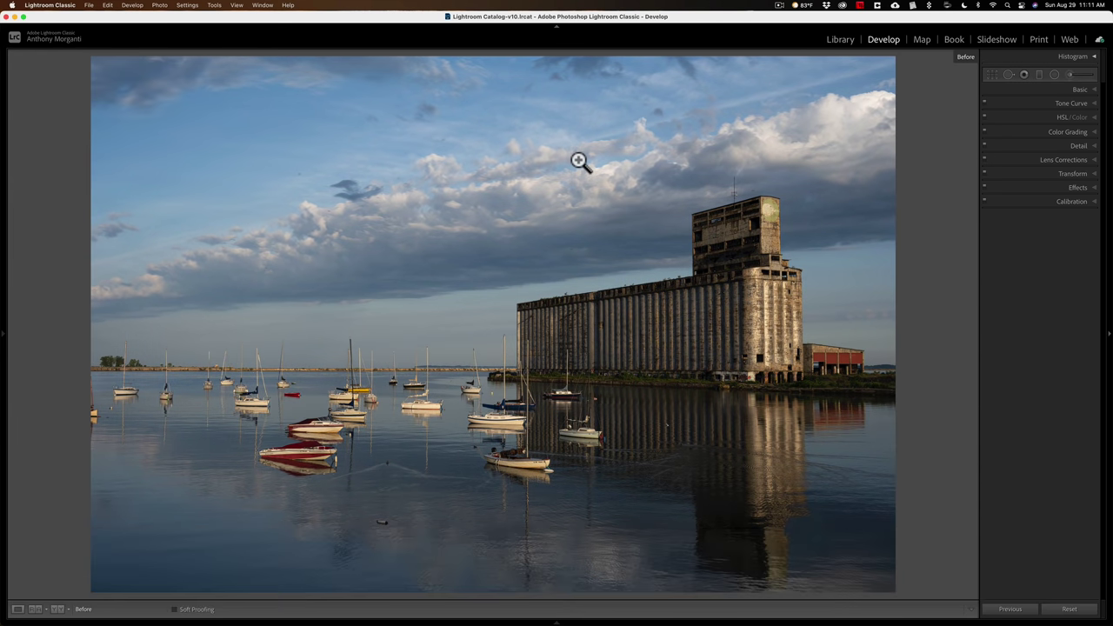
key("backslash")
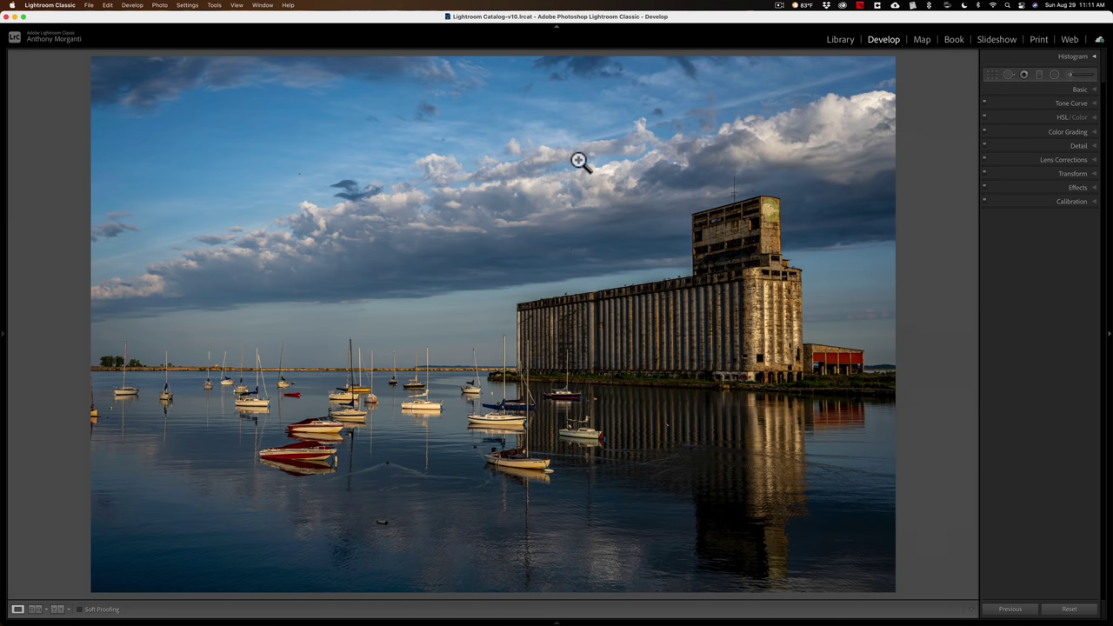
key("backslash")
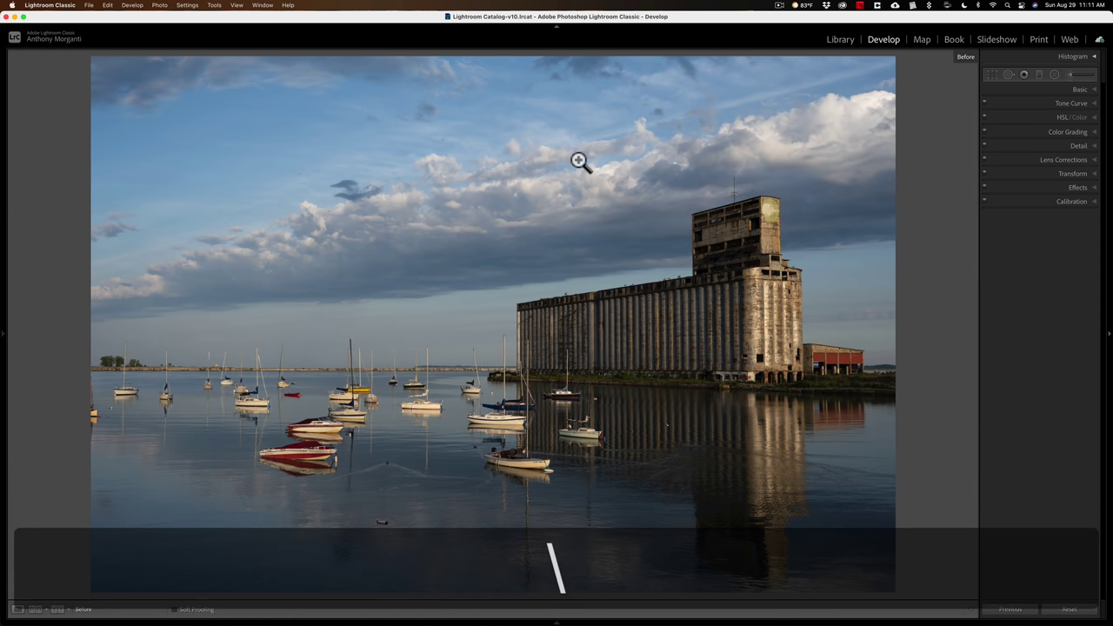
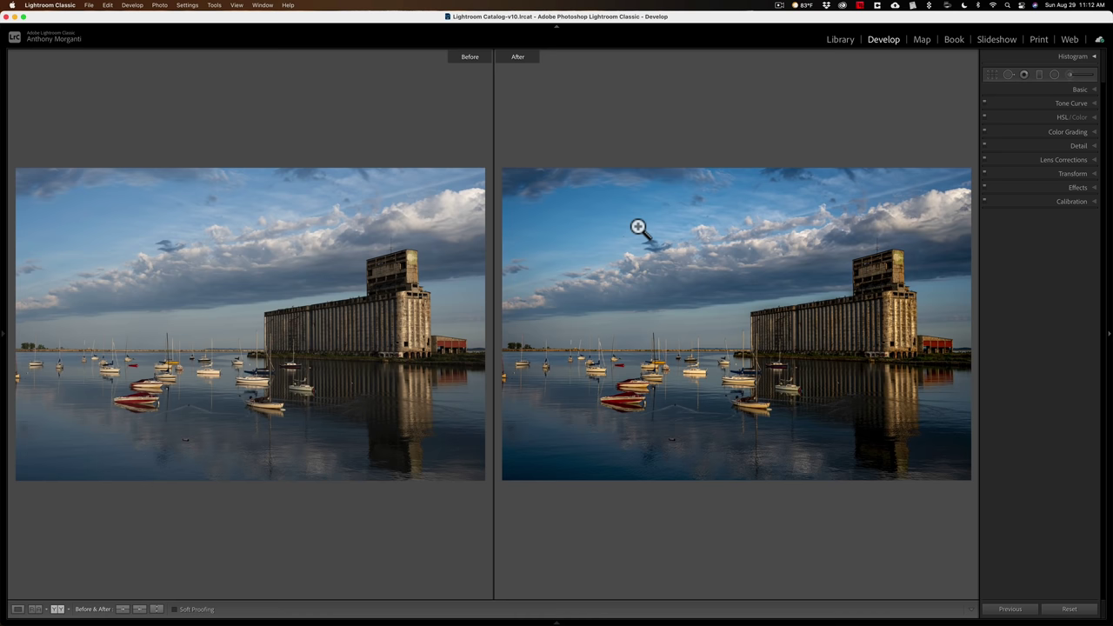
Close the side-by-side comparison and toggle a left/right split Before/After view across the single photo several times, ending with it on.
key("y")
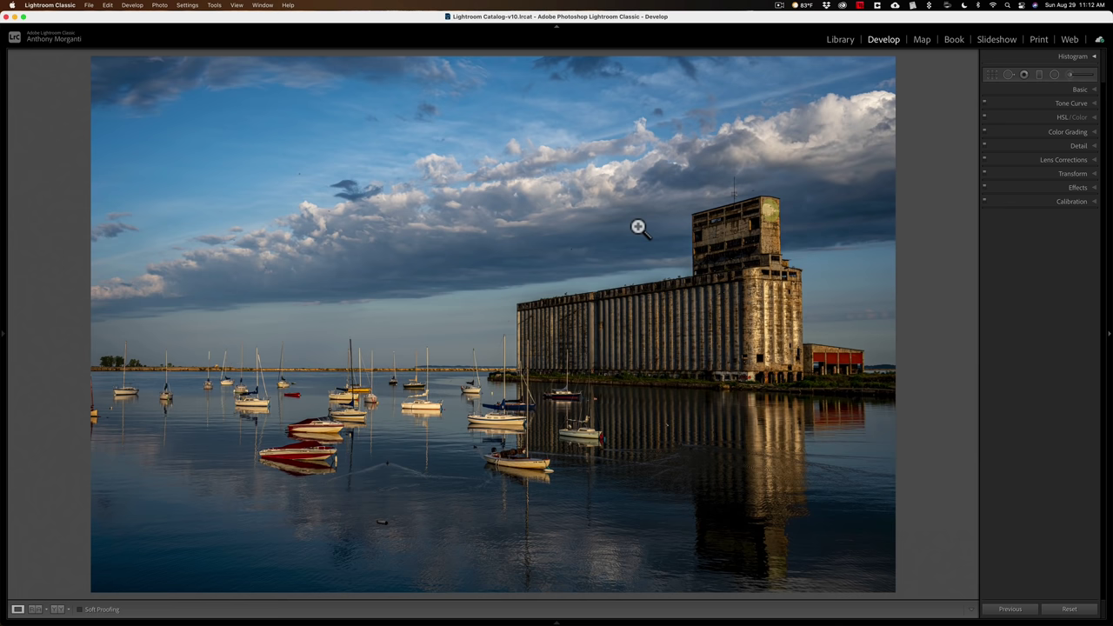
key("shift")
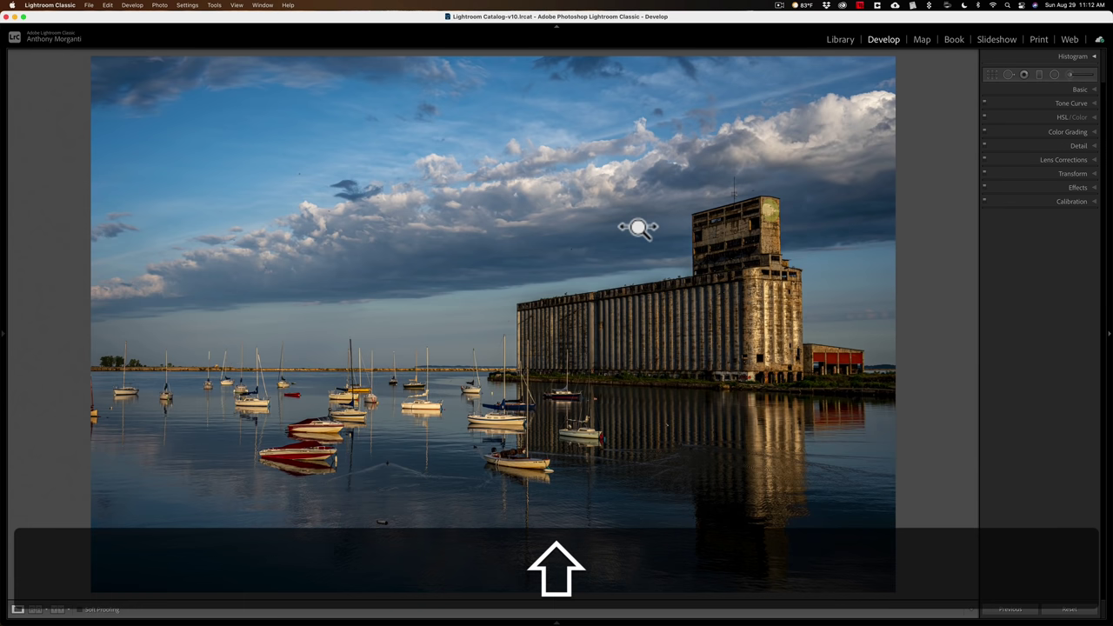
key("shift+y")
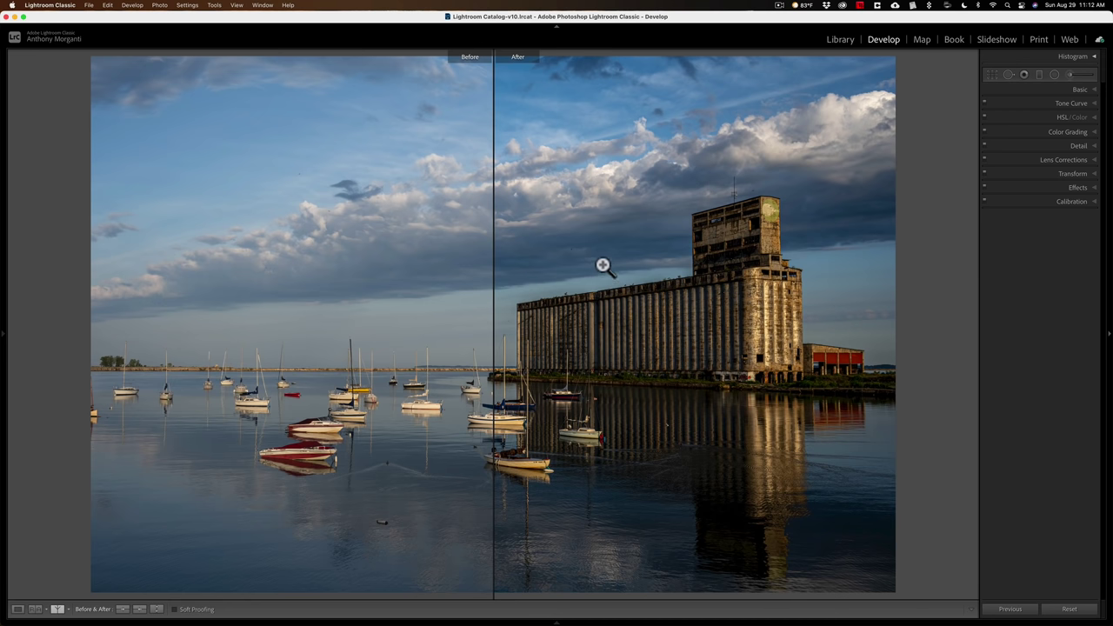
key("y")
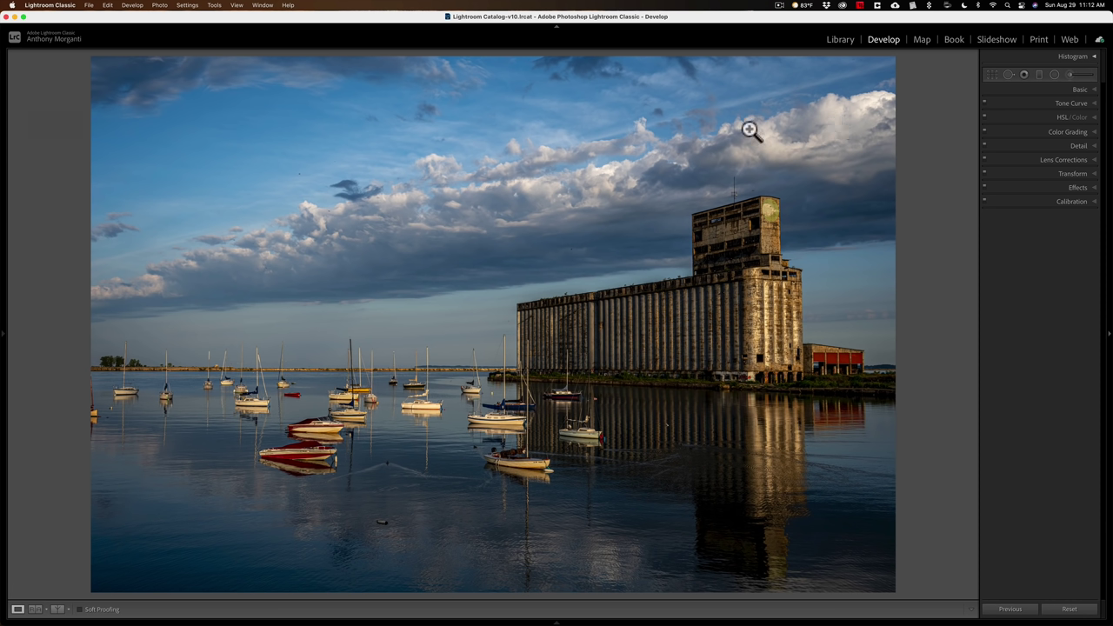
key("y")
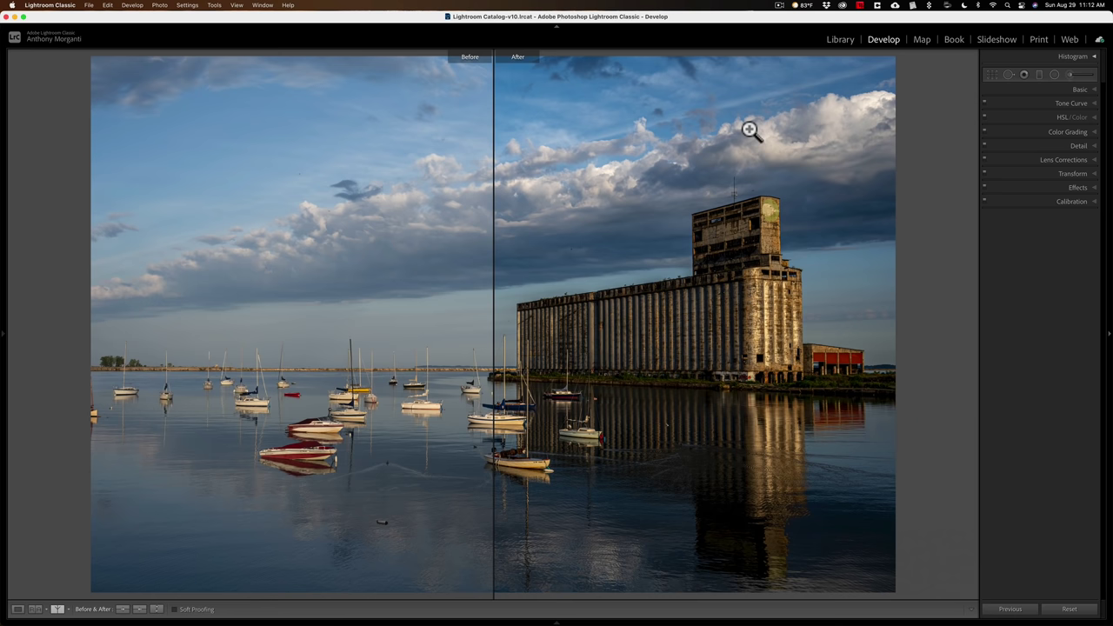
key("y")
key("y")
key("y")
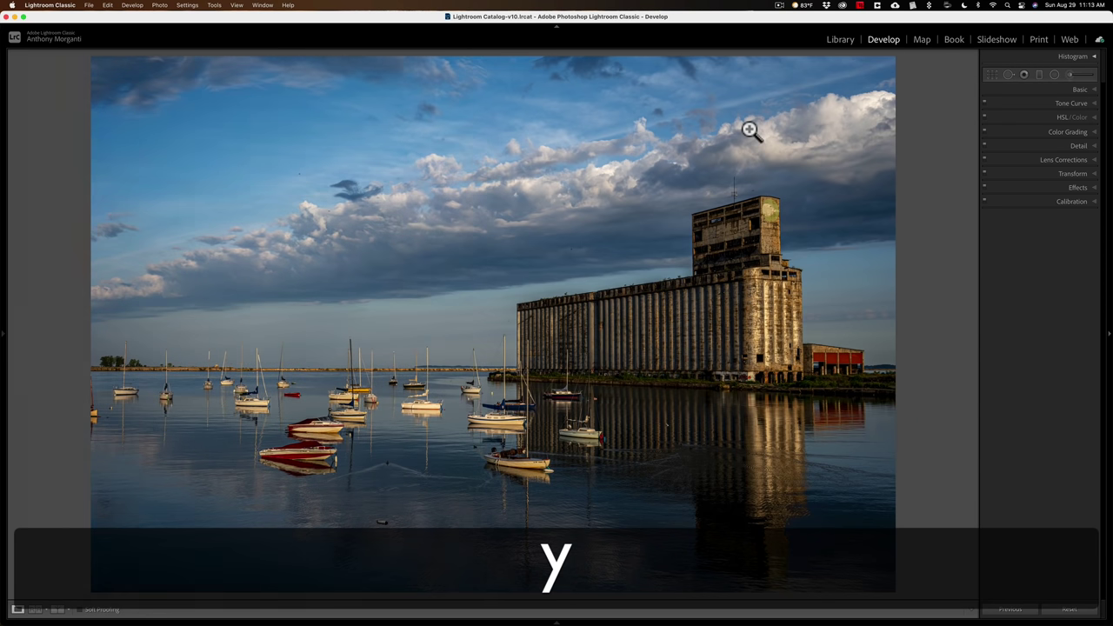
key("y")
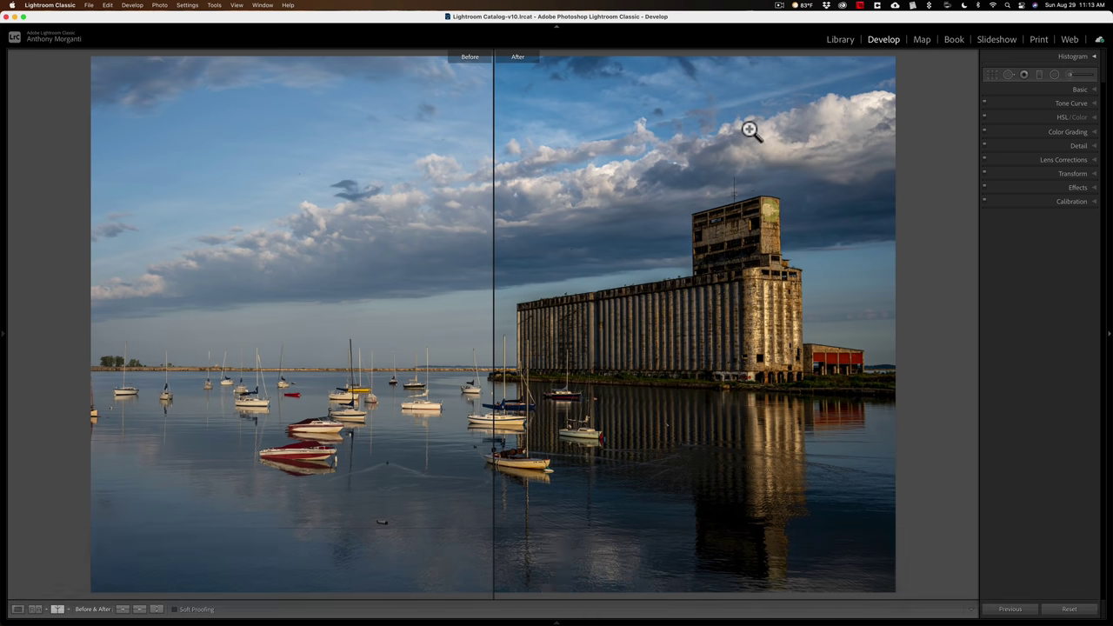
Change the split comparison to two full side-by-side Before and After photos, toggle it repeatedly, and return to the edited photo.
key("shift")
key("shift+y")
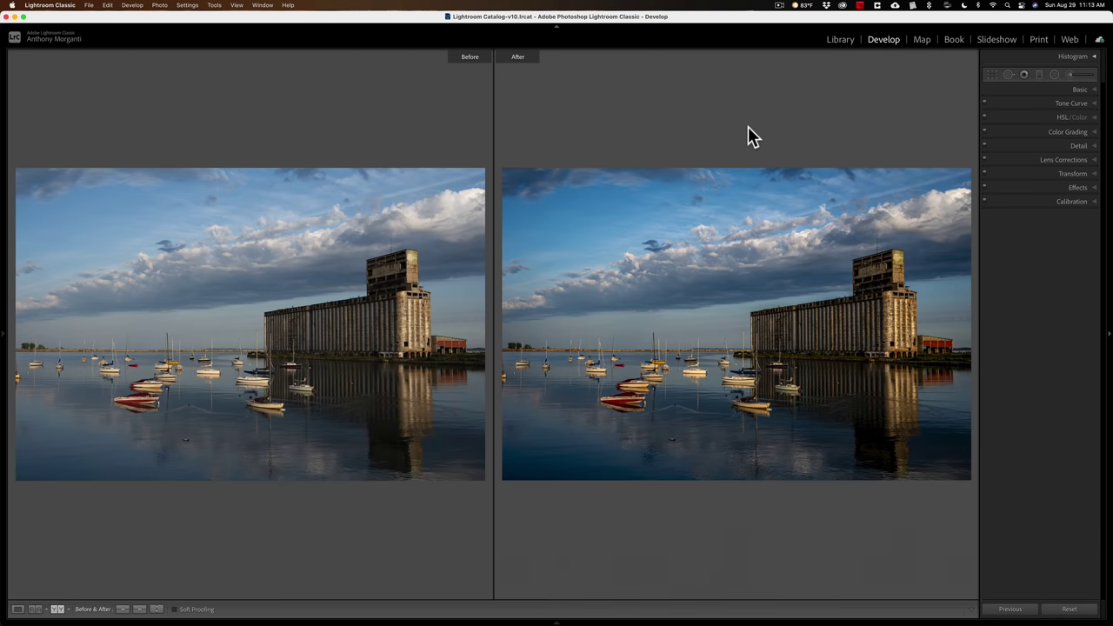
key("y")
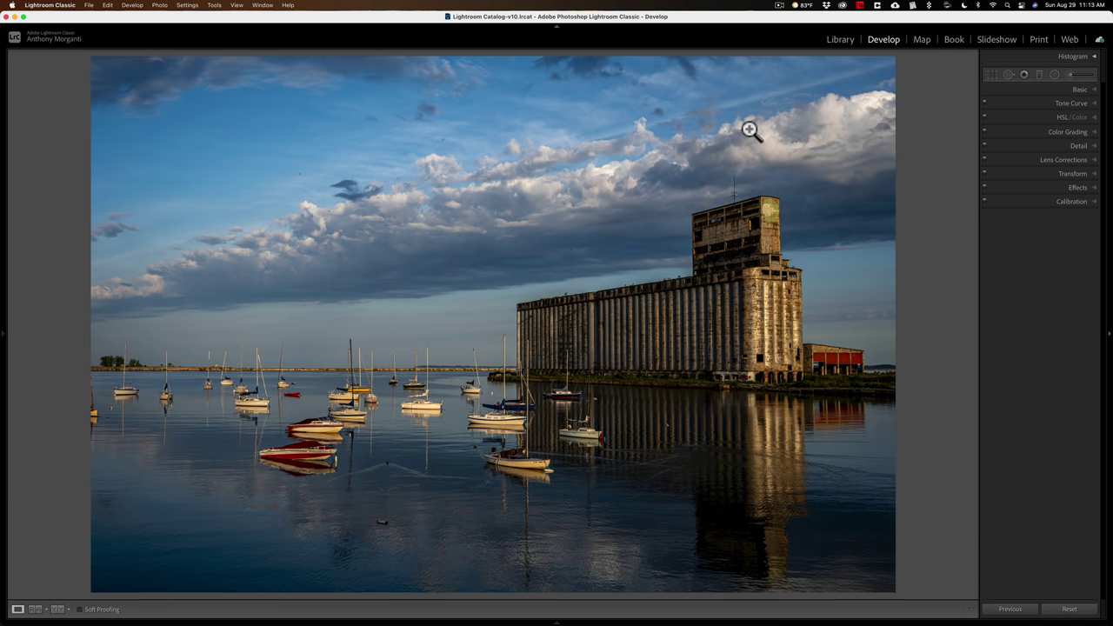
key("y")
key("y")
key("y")
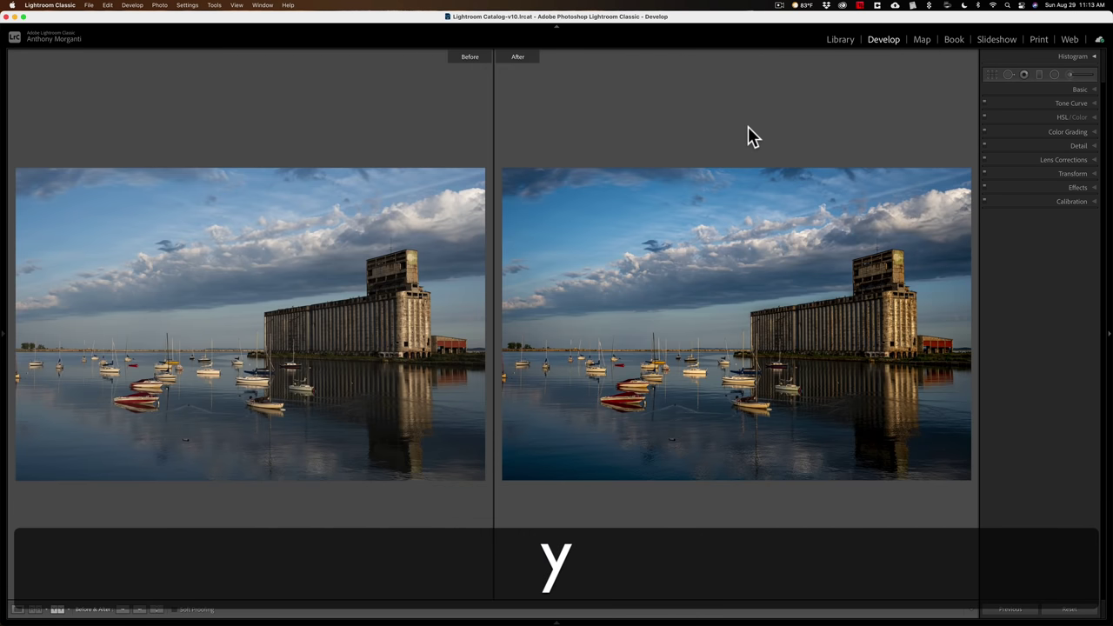
key("y")
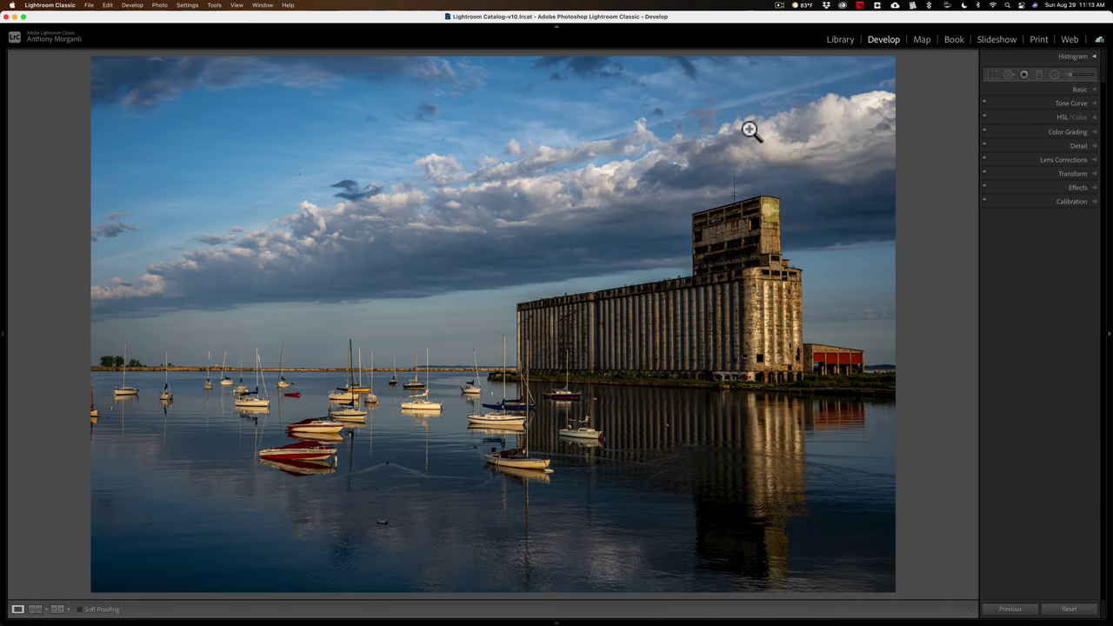
Toggle the stacked Before/After comparison, with the original above the edited photo, ending with it on.
key("alt")
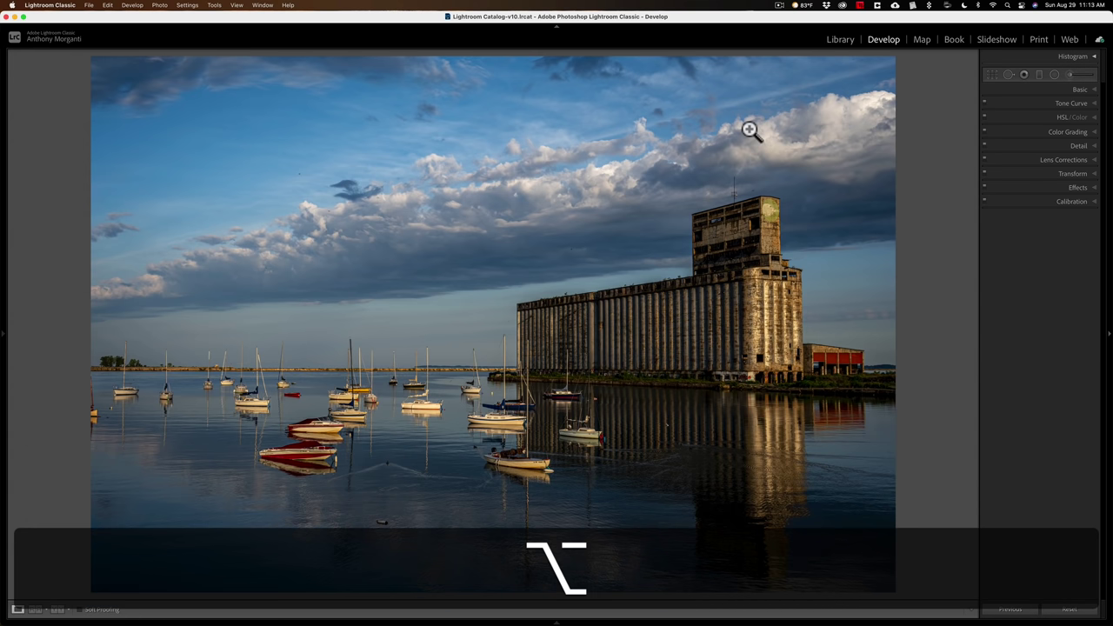
key("alt+y")
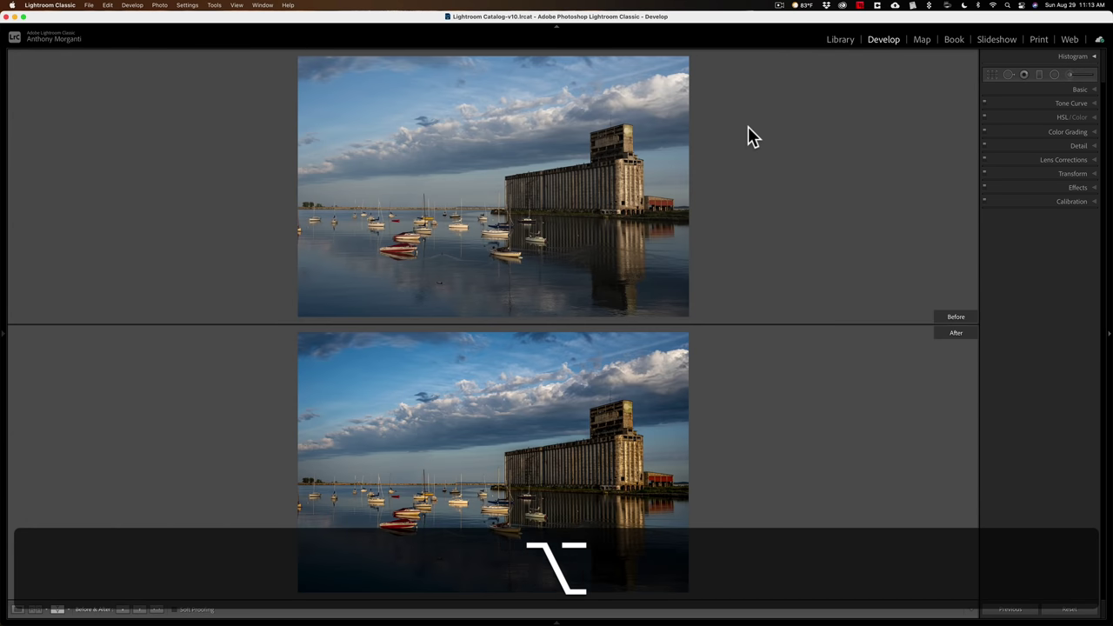
key("alt")
key("alt+y")
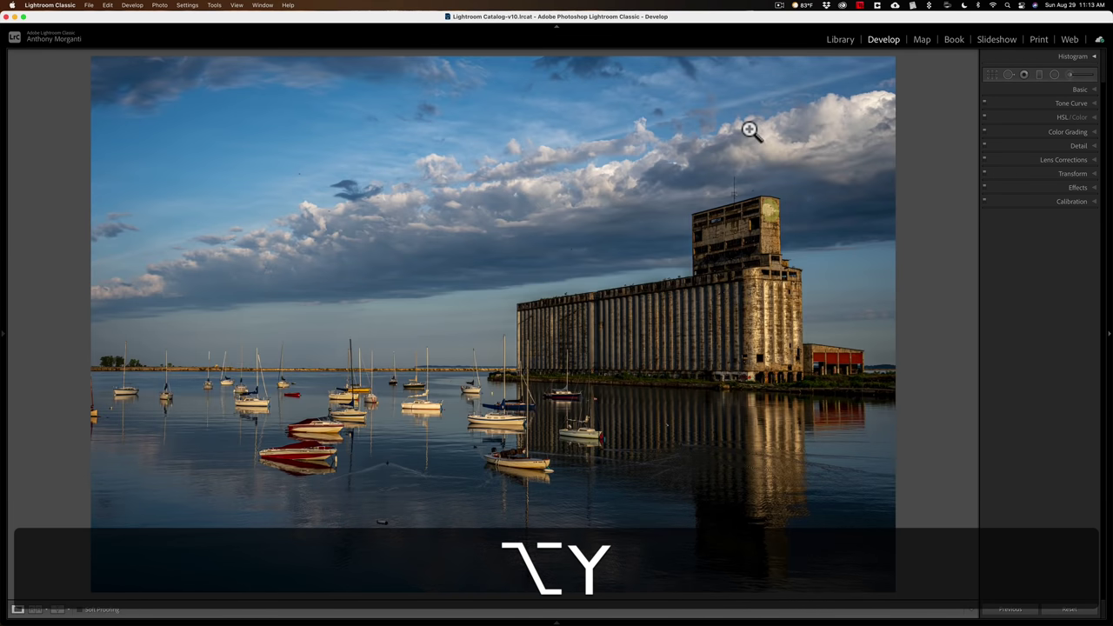
key("y")
key("y")
key("y")
key("y")
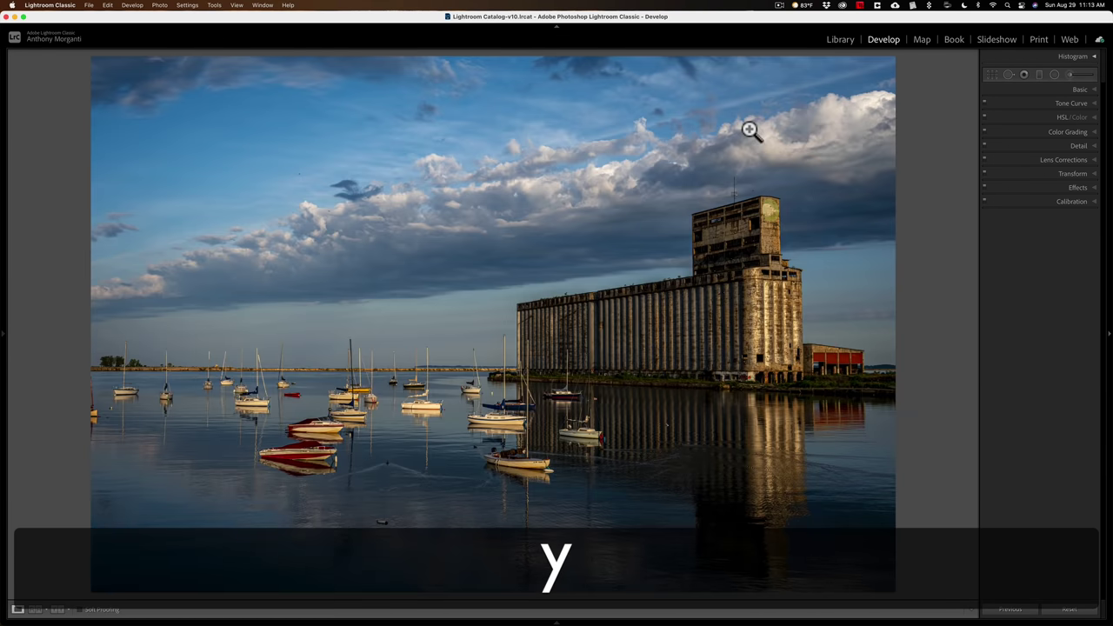
key("alt+y")
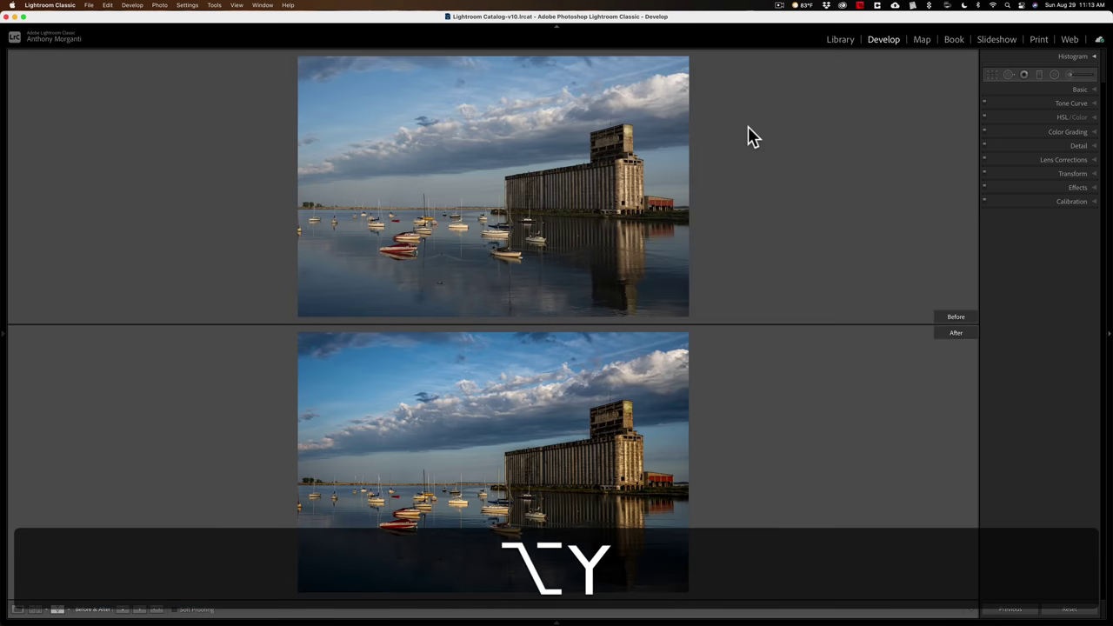
Switch the stacked comparison to side by side, close it, and flip the photo to its Before view and back.
key("y")
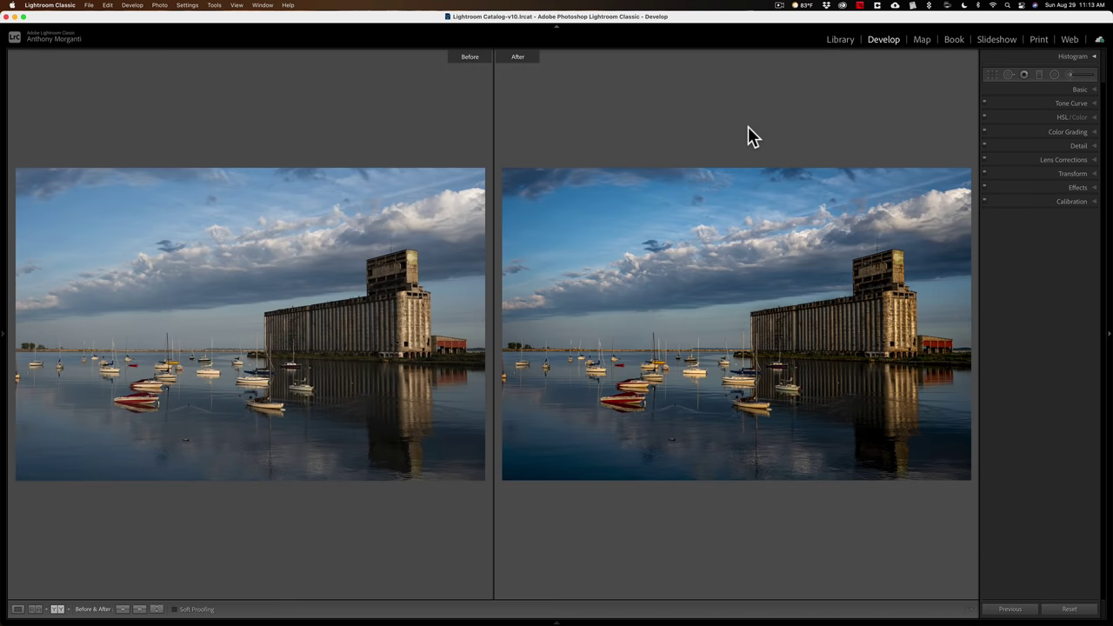
key("y")
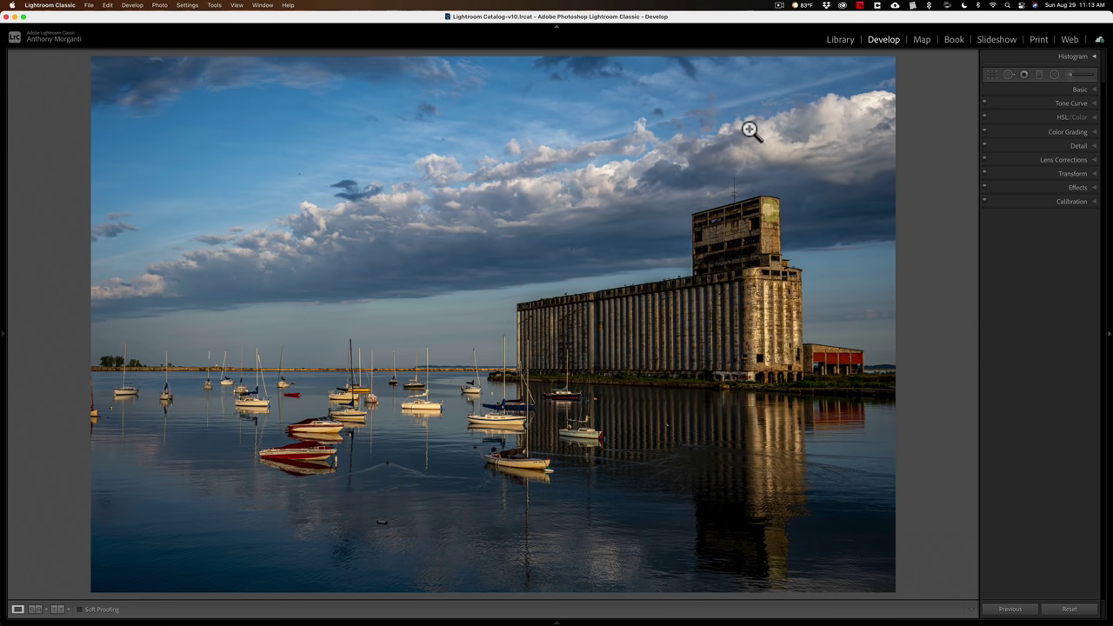
key("backslash")
key("backslash")
View the photo in the Library's Loupe view and in Grid view, returning to the Develop module after each.
key("e")
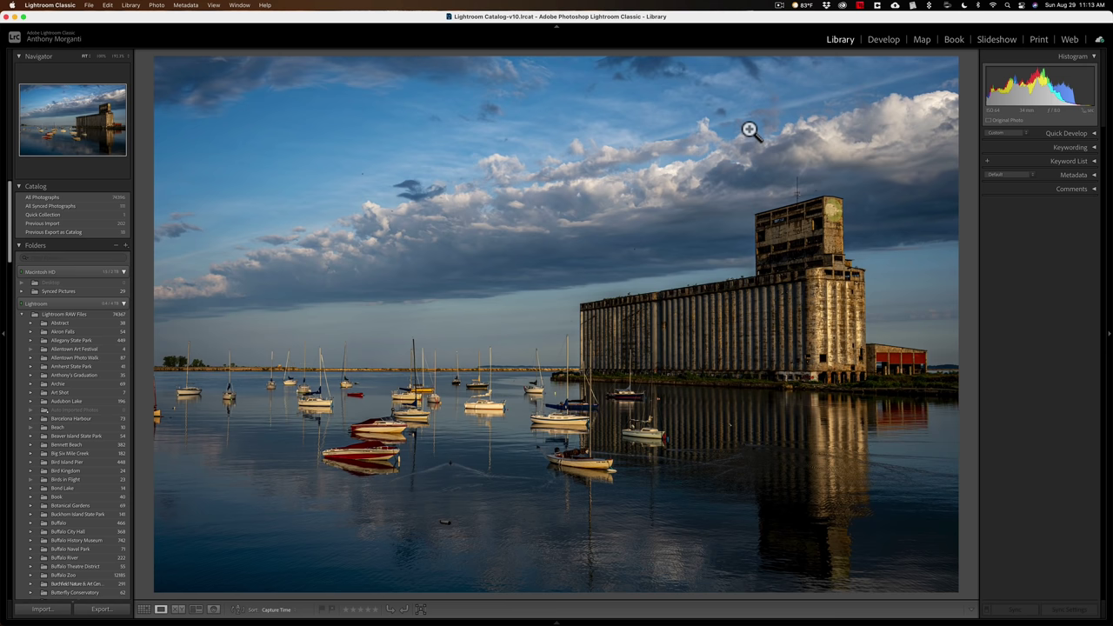
key("d")
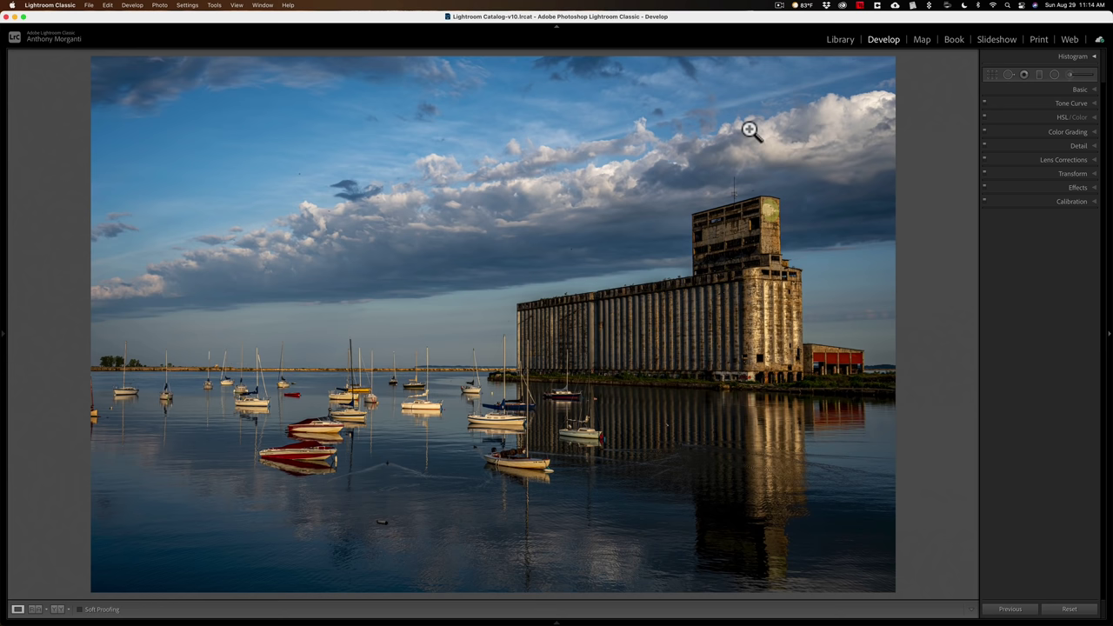
key("g")
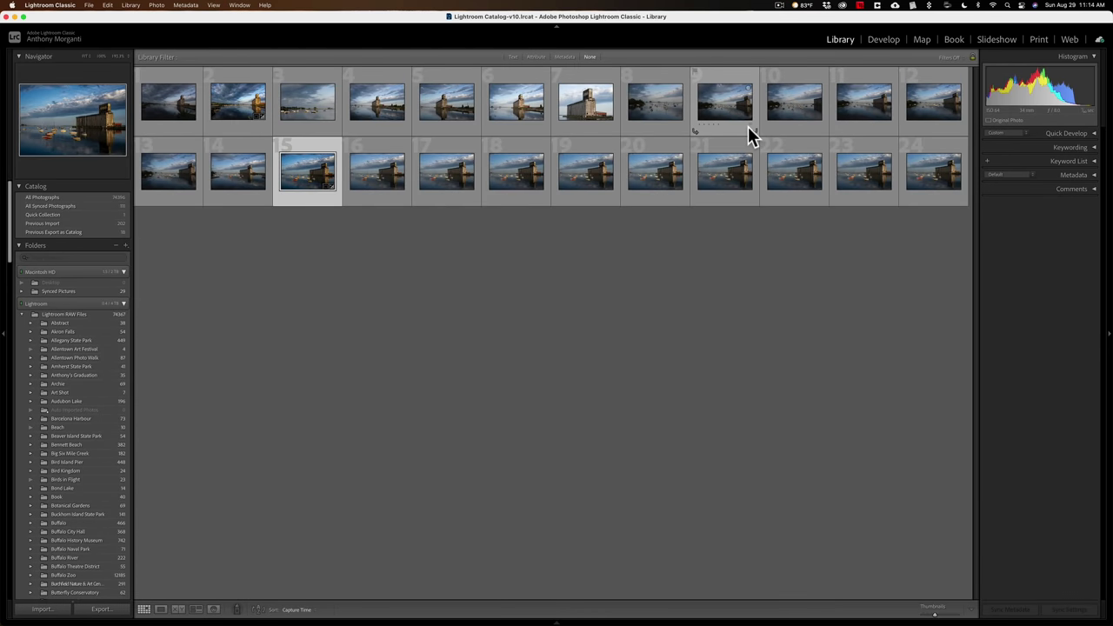
key("d")
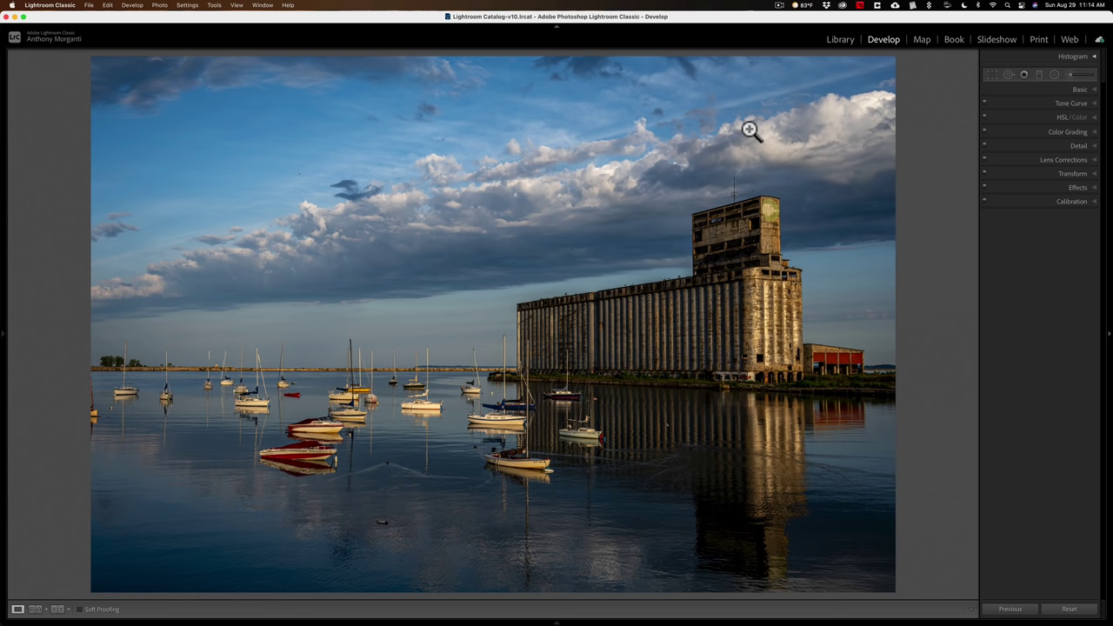
Open the crop overlay, reset the photo's crop and straightening, and close the tool.
key("r")
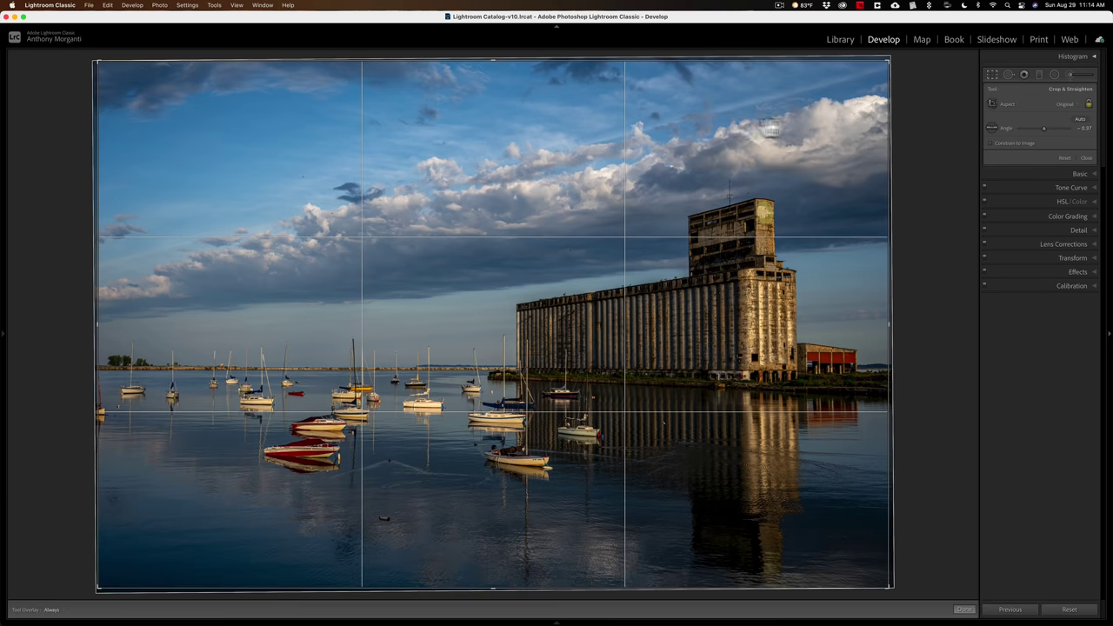
left_click(1066, 157)
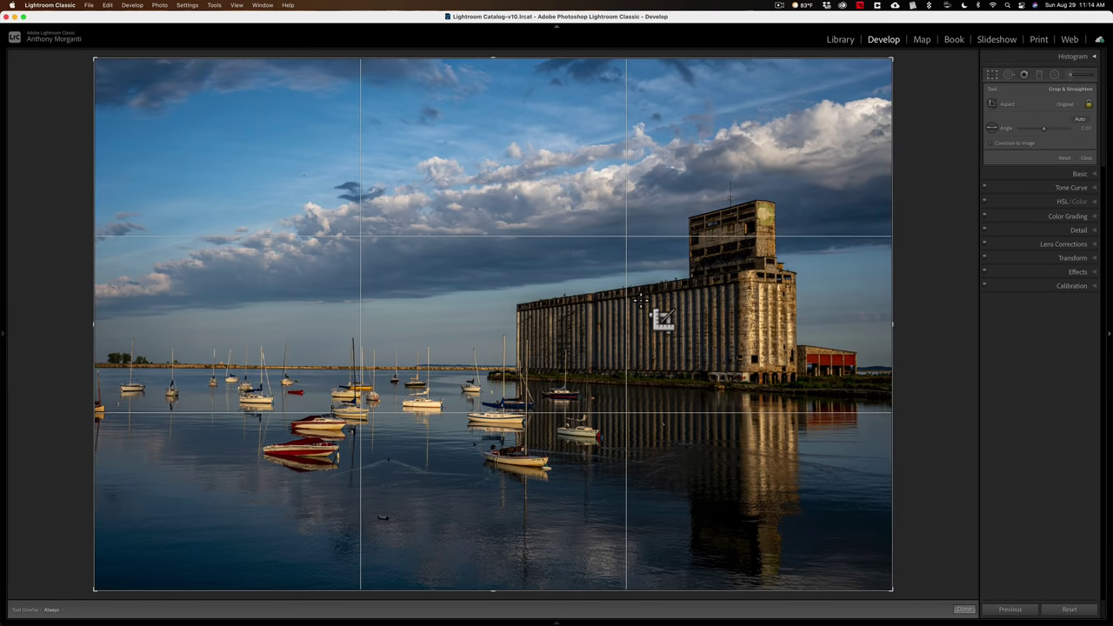
left_click(992, 77)
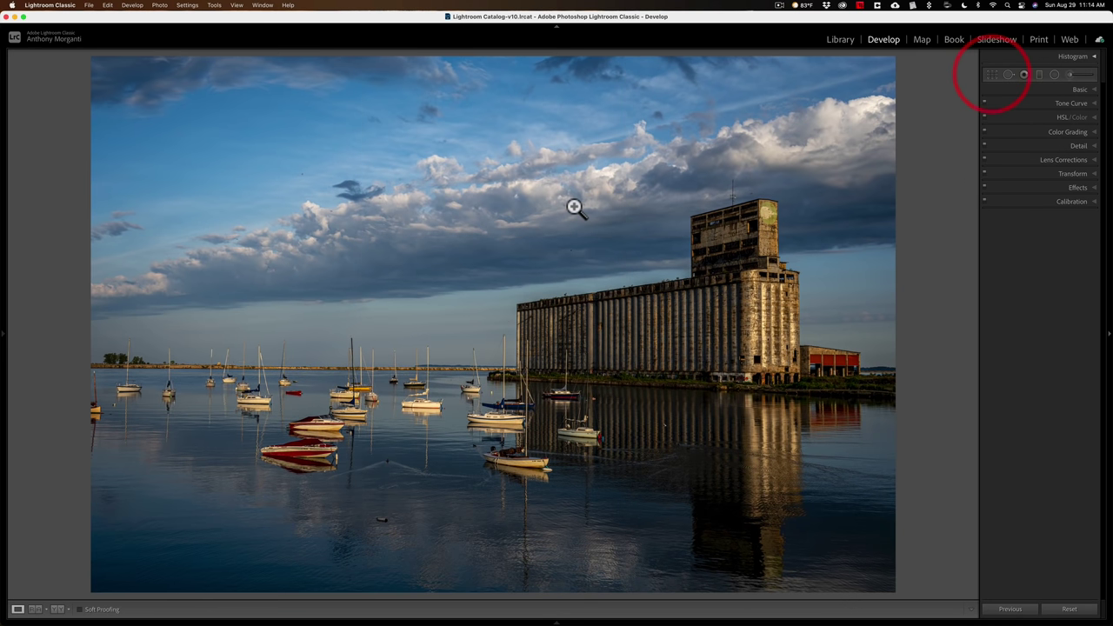
Reopen the crop overlay, pick up the Straighten tool beside Angle and put it back.
key("r")
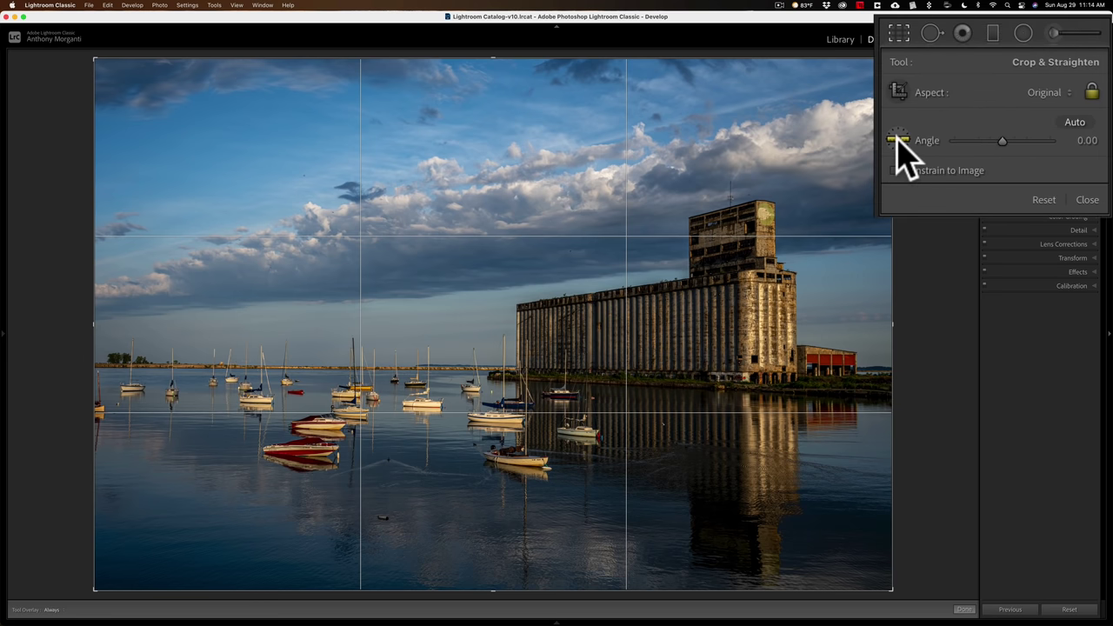
left_click(899, 140)
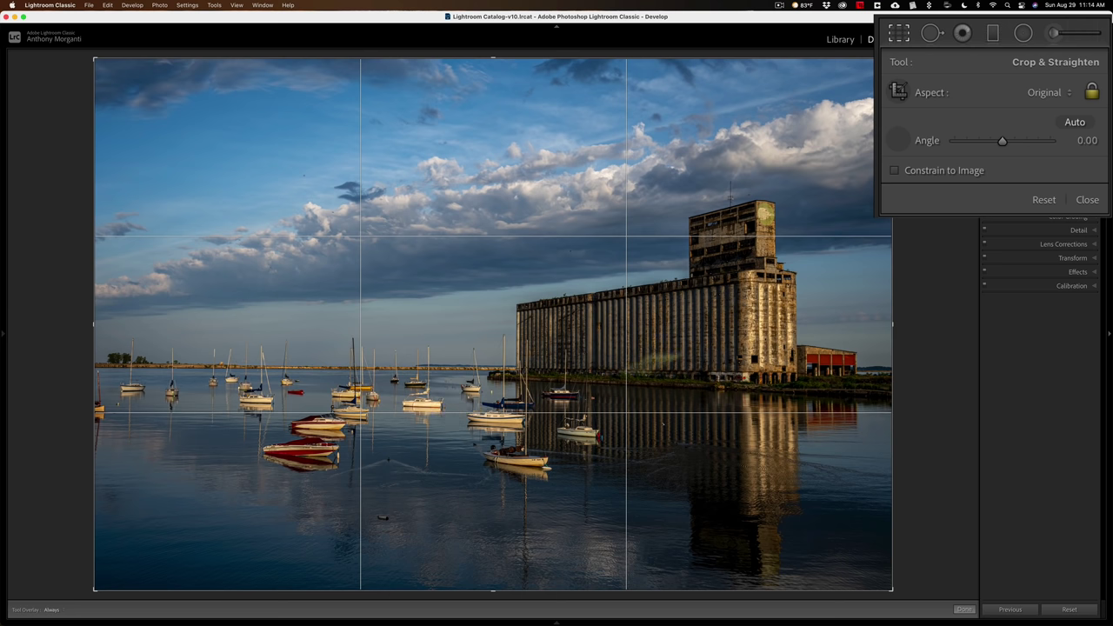
left_click(896, 135)
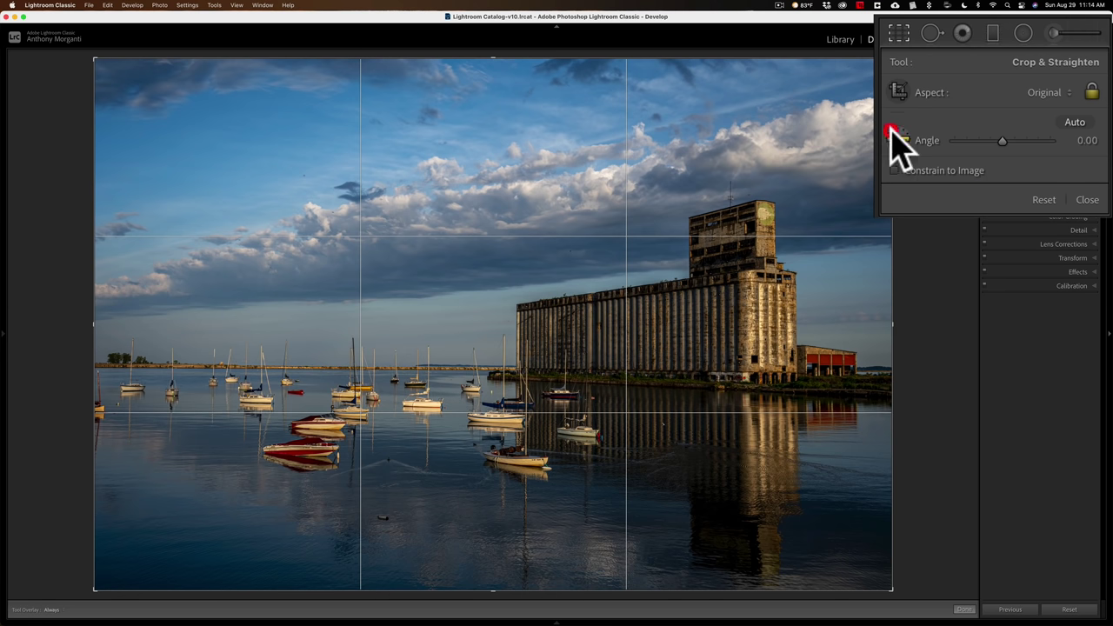
left_click(900, 141)
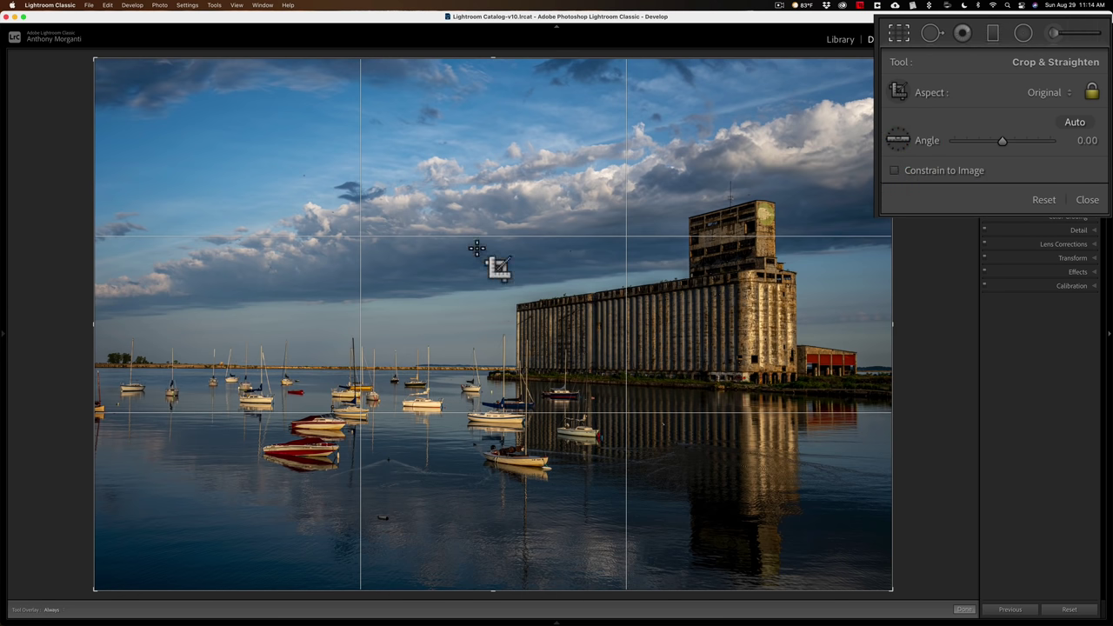
Try straightening the photo by tracing the horizon to an angle of about -0.45, then reset the crop and close the tool.
key("super")
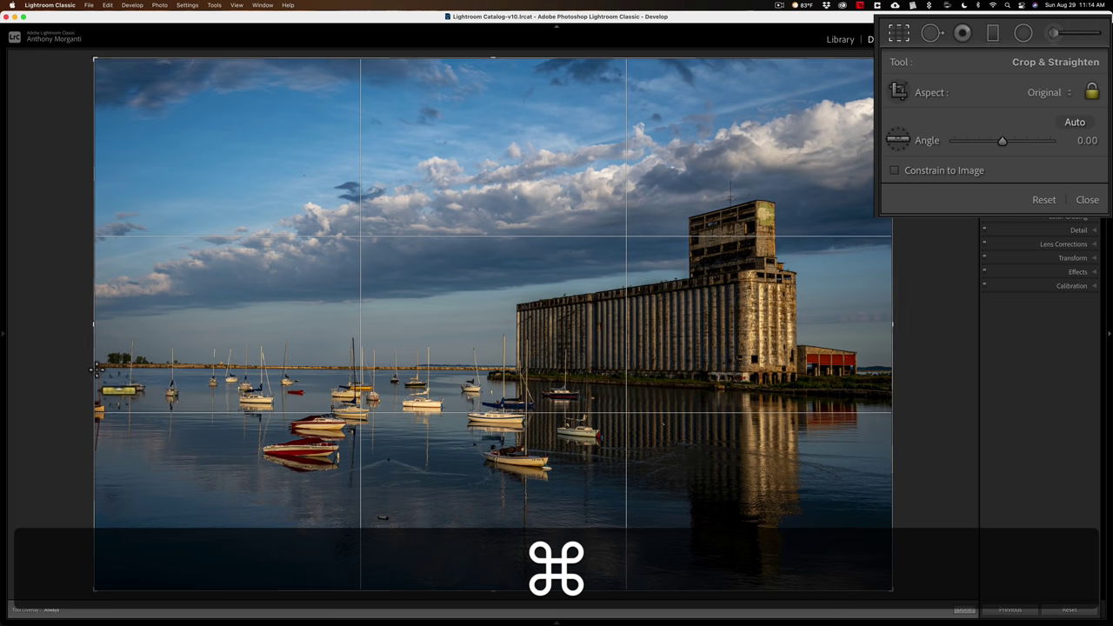
left_click_drag(99, 370, 497, 368)
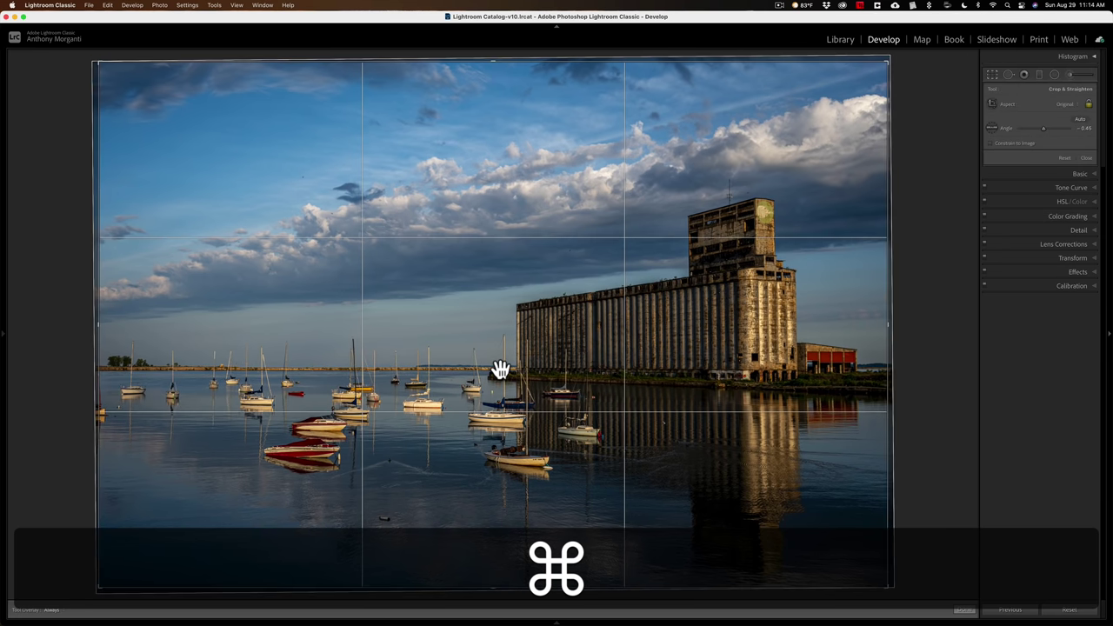
left_click(1065, 157)
left_click(992, 75)
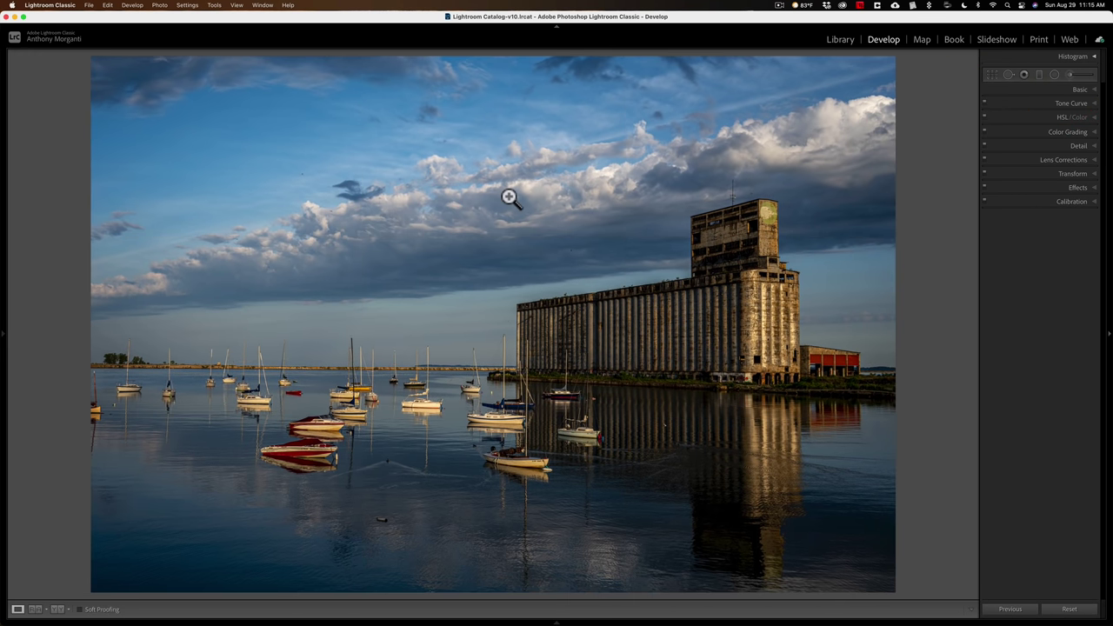
Reopen the crop overlay, straighten the photo along the horizon to an angle of about -0.38, and close the tool.
key("r")
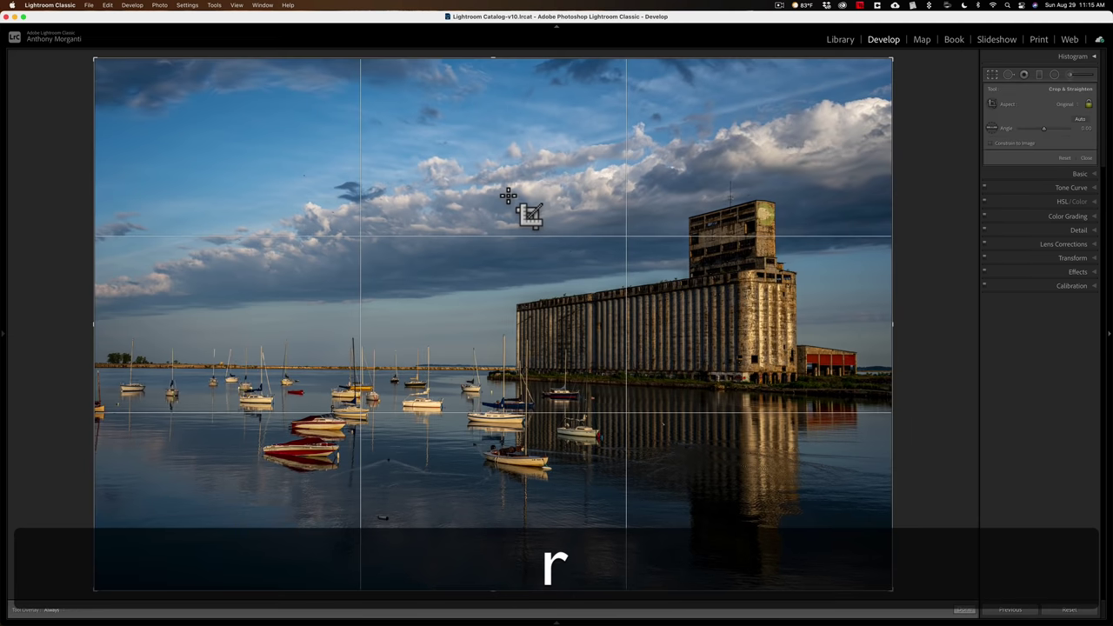
key("super")
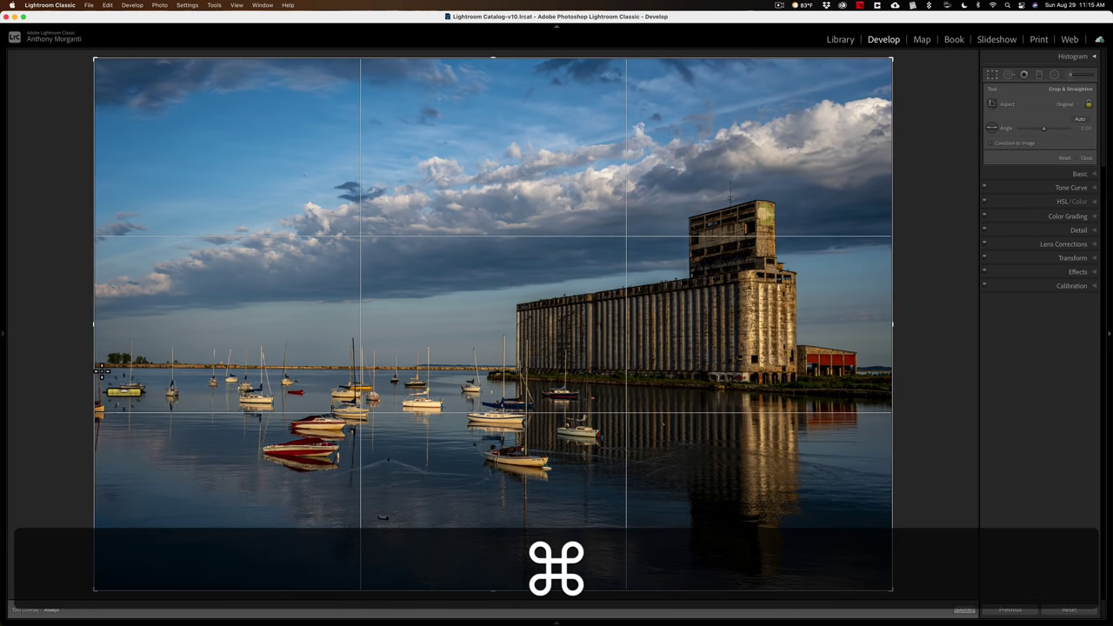
left_click_drag(98, 367, 478, 372)
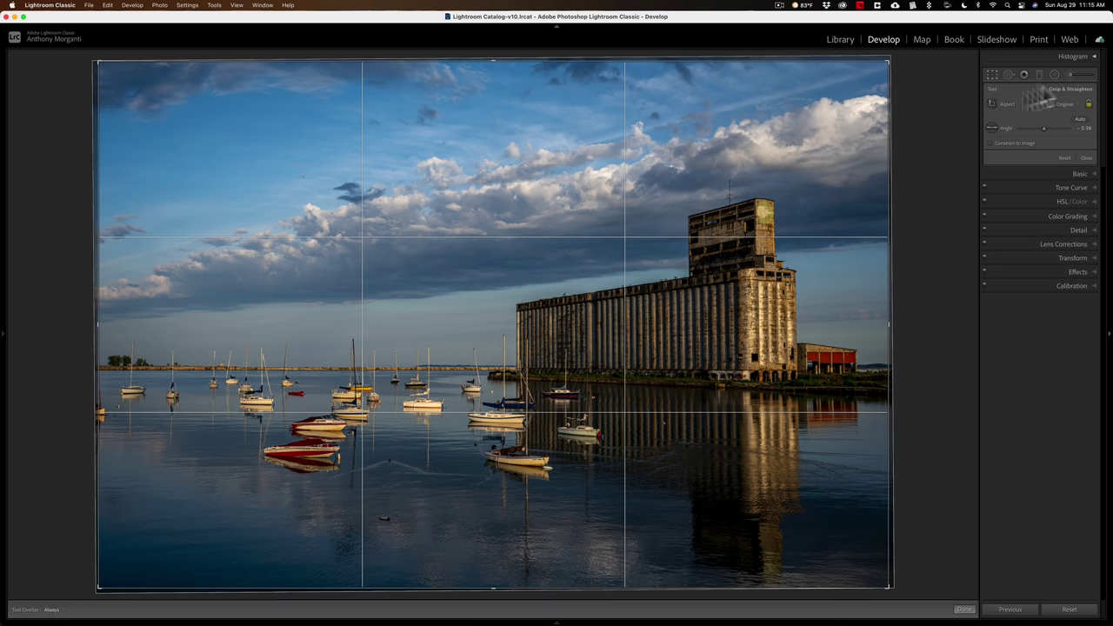
key("r")
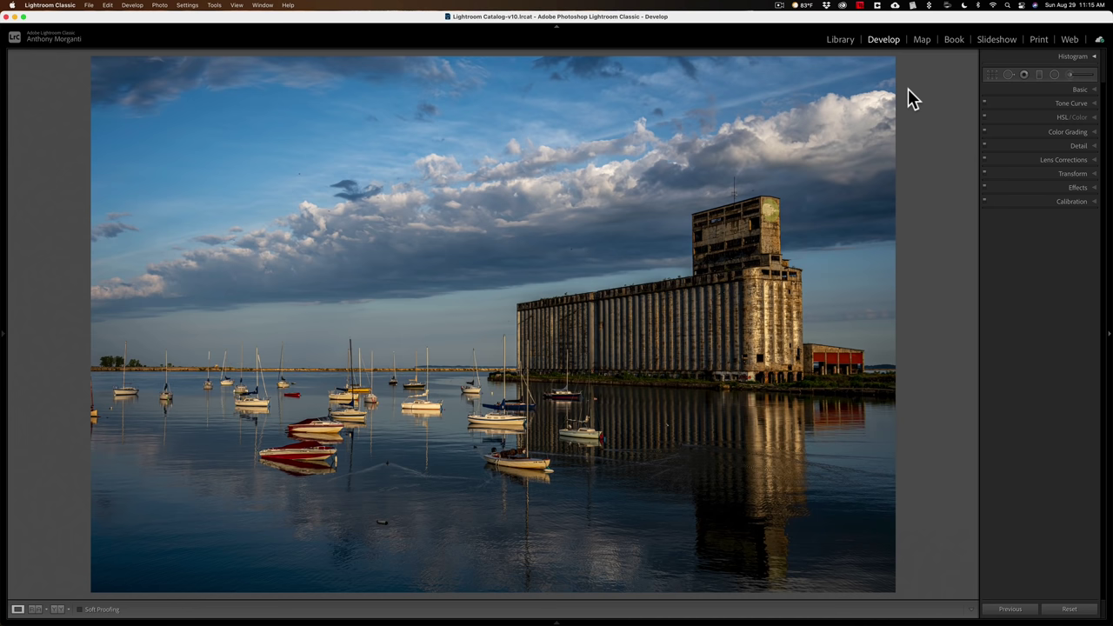
Look at the post-crop vignetting and grain settings under Effects, and collapse them again.
left_click(1078, 189)
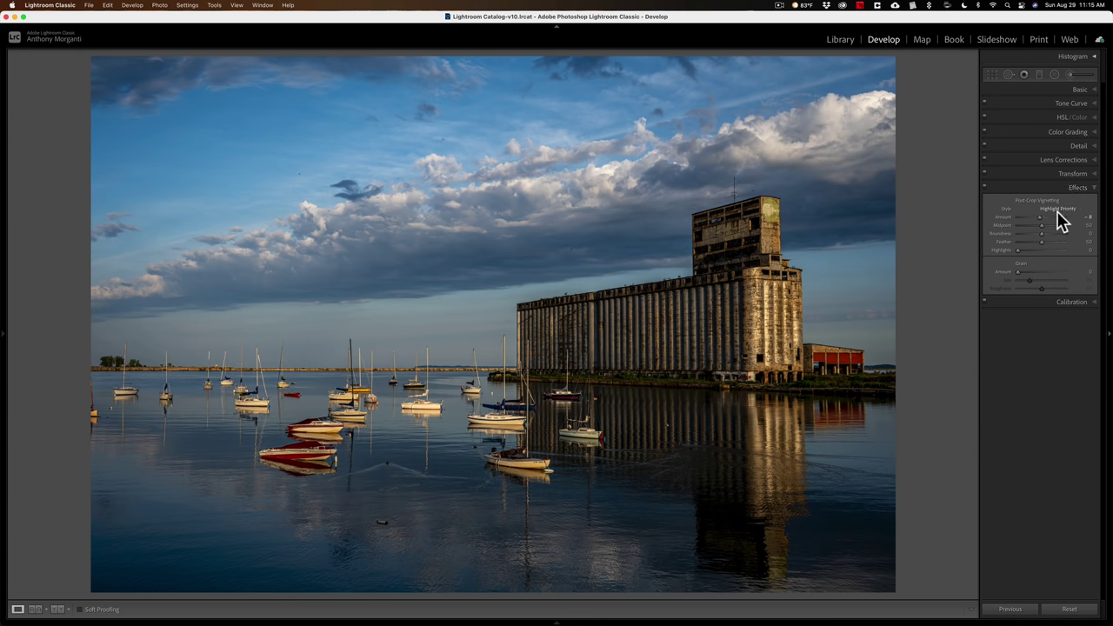
left_click(1075, 188)
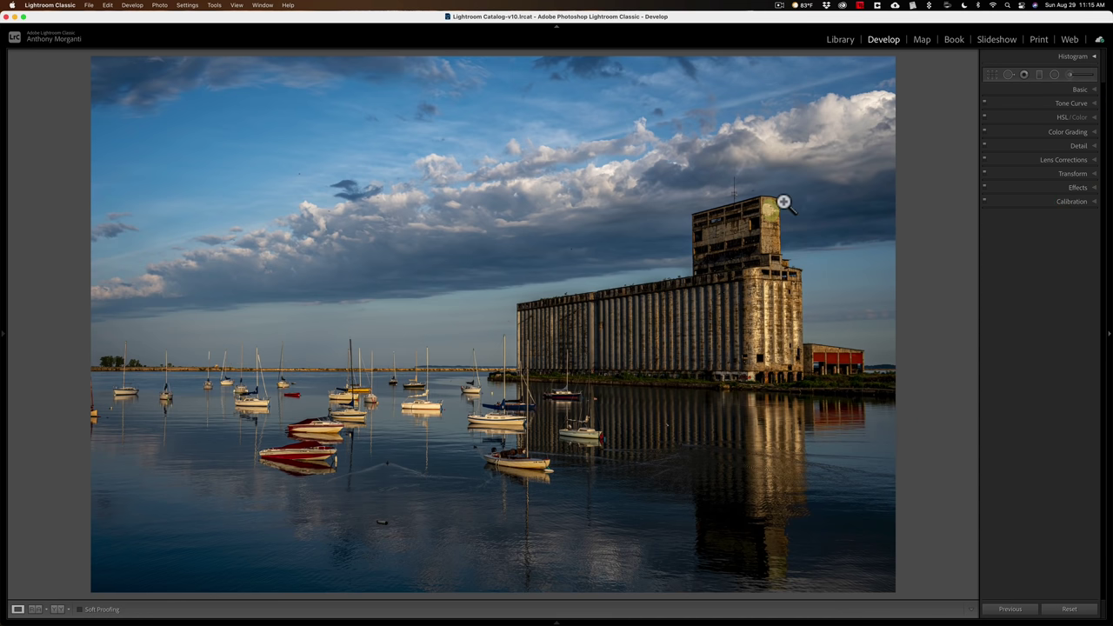
Activate the Radial Filter and switch from it to the Graduated Filter.
key("shift")
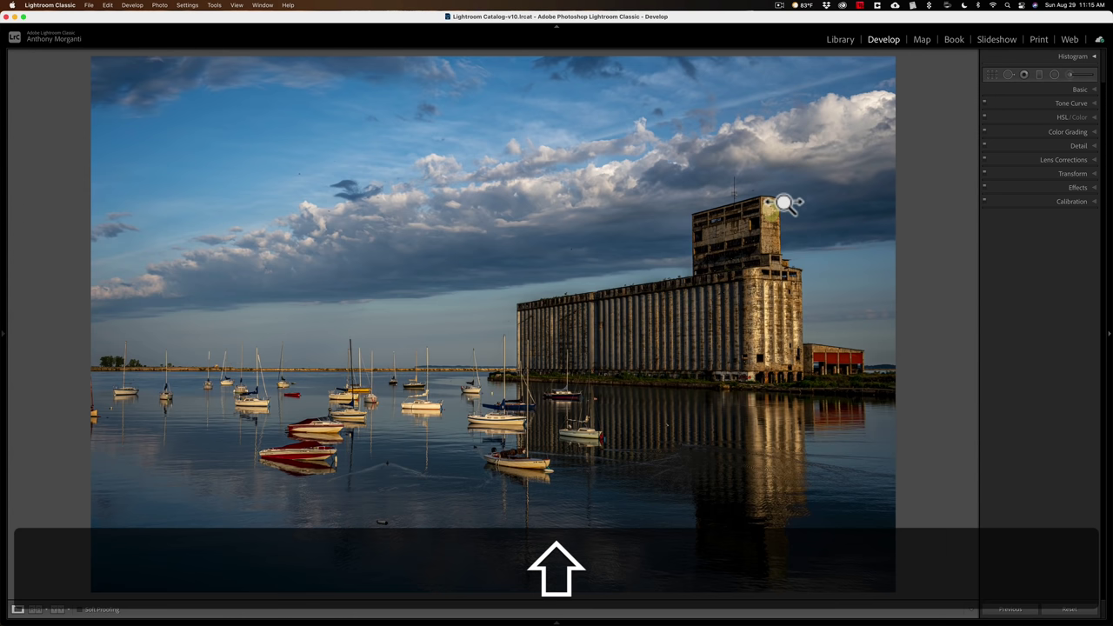
key("shift+m")
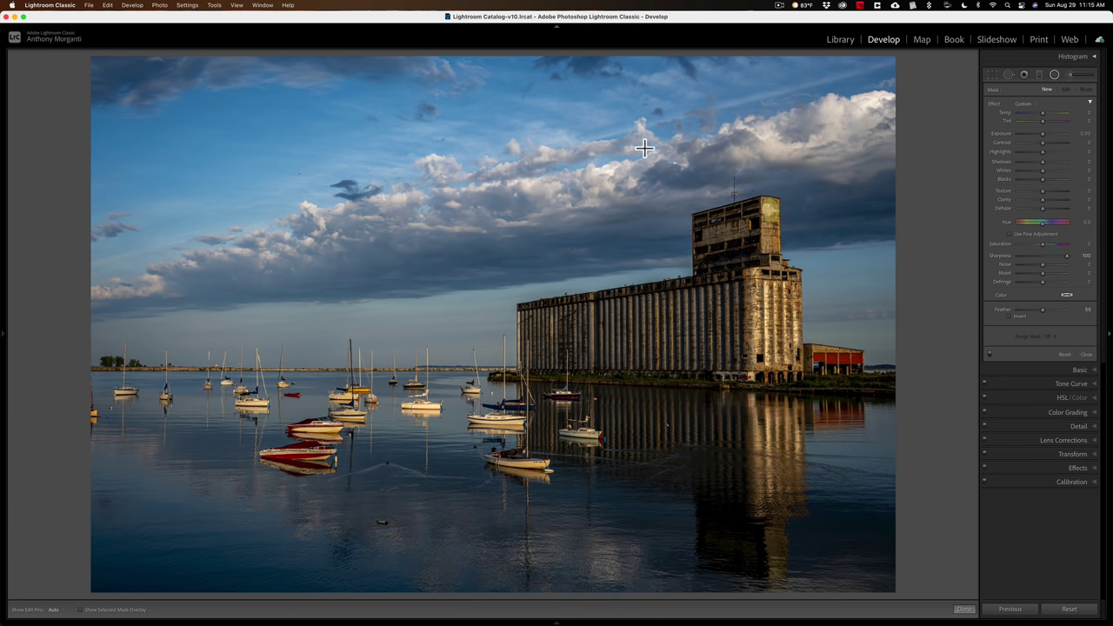
key("m")
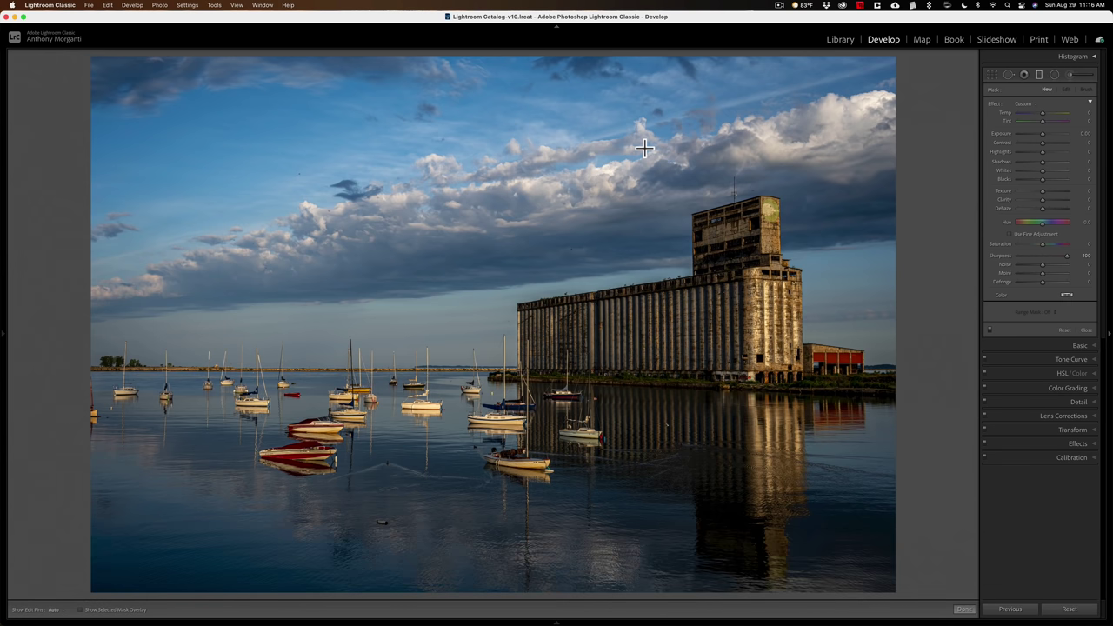
Switch to the Radial Filter, draw a small flat ellipse in the upper sky and expand it to the photo's edges.
key("shift+m")
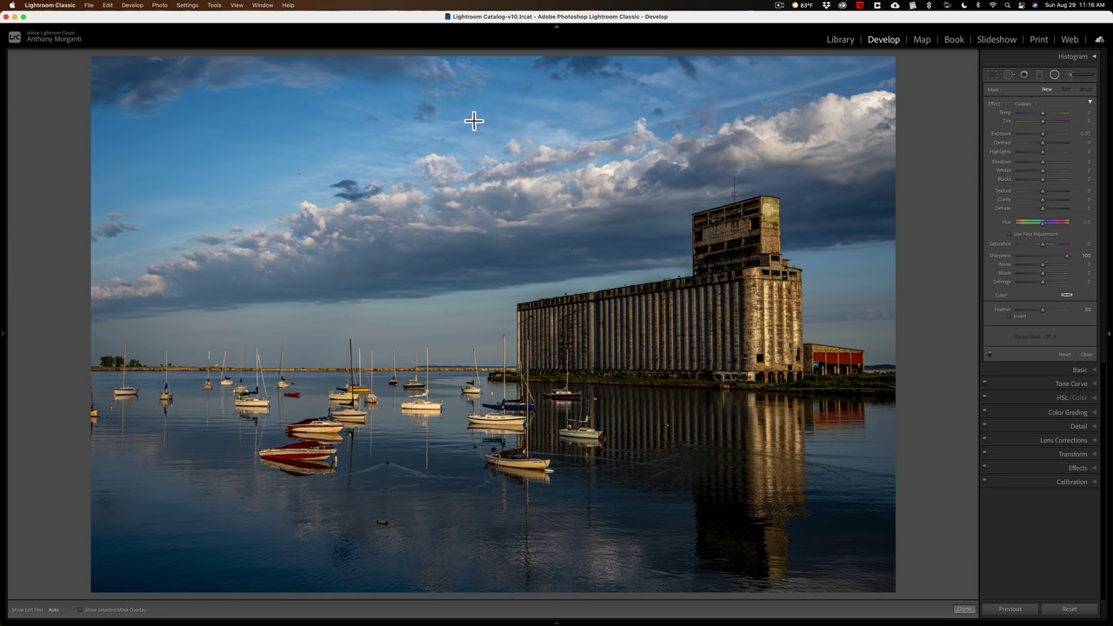
left_click_drag(473, 121, 565, 137)
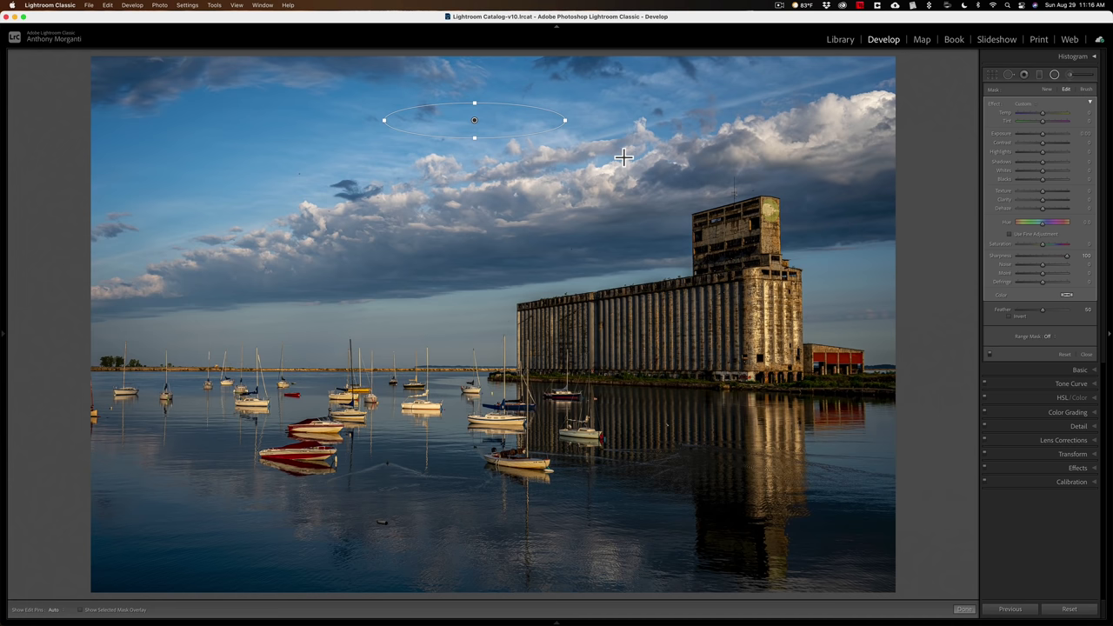
key("super")
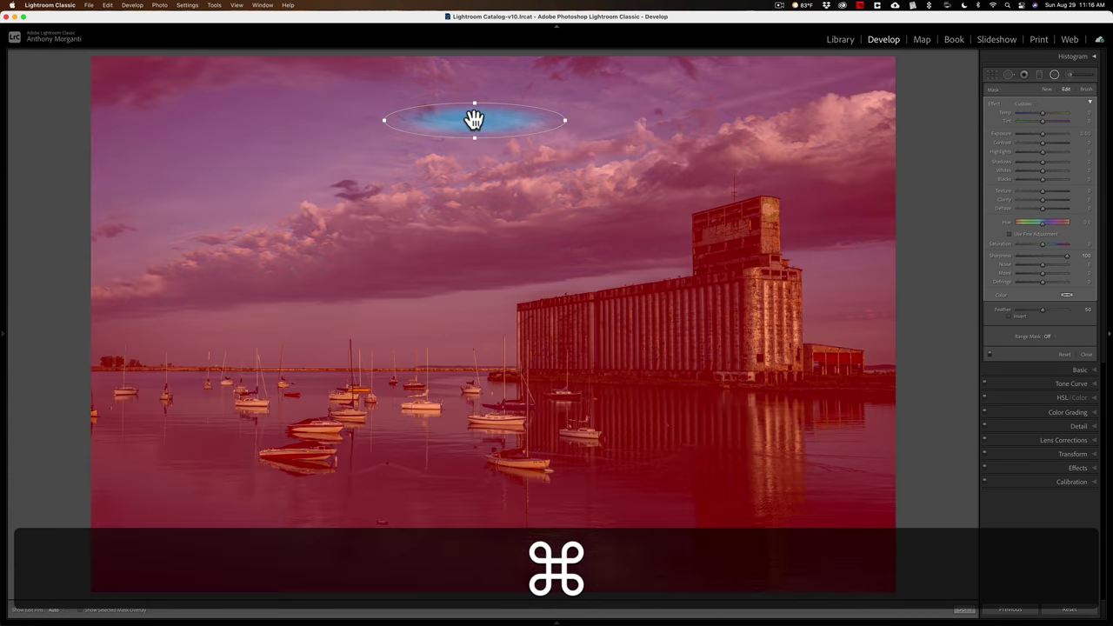
double_click(474, 120, "super")
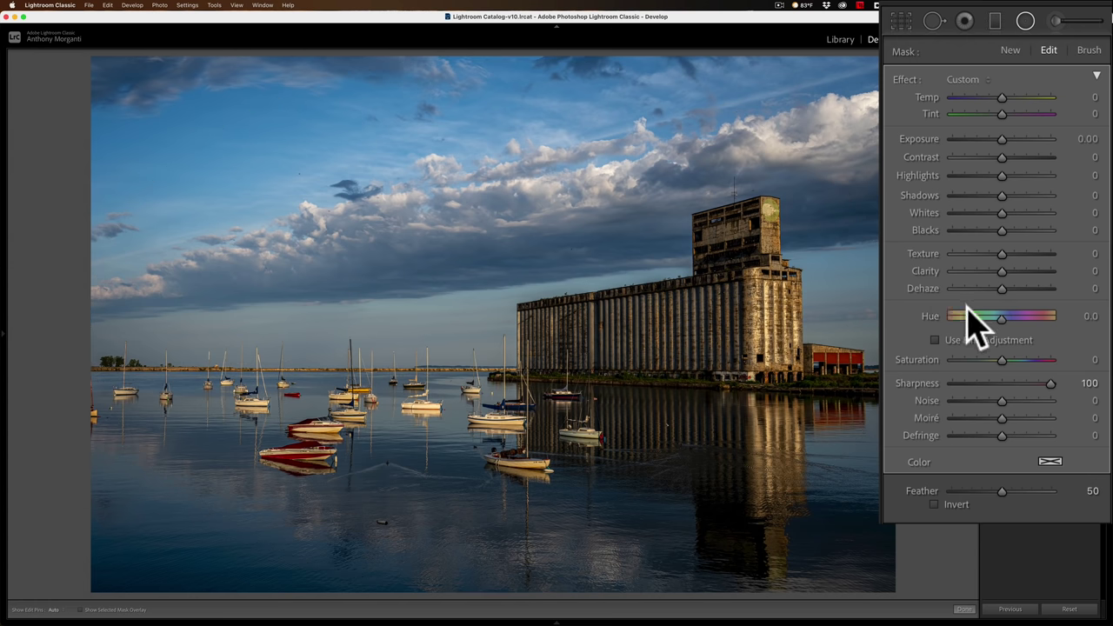
Set the radial filter's Sharpness, Texture and Clarity to -100, Exposure to -0.31 and Saturation to -56.
left_click_drag(1049, 383, 951, 384)
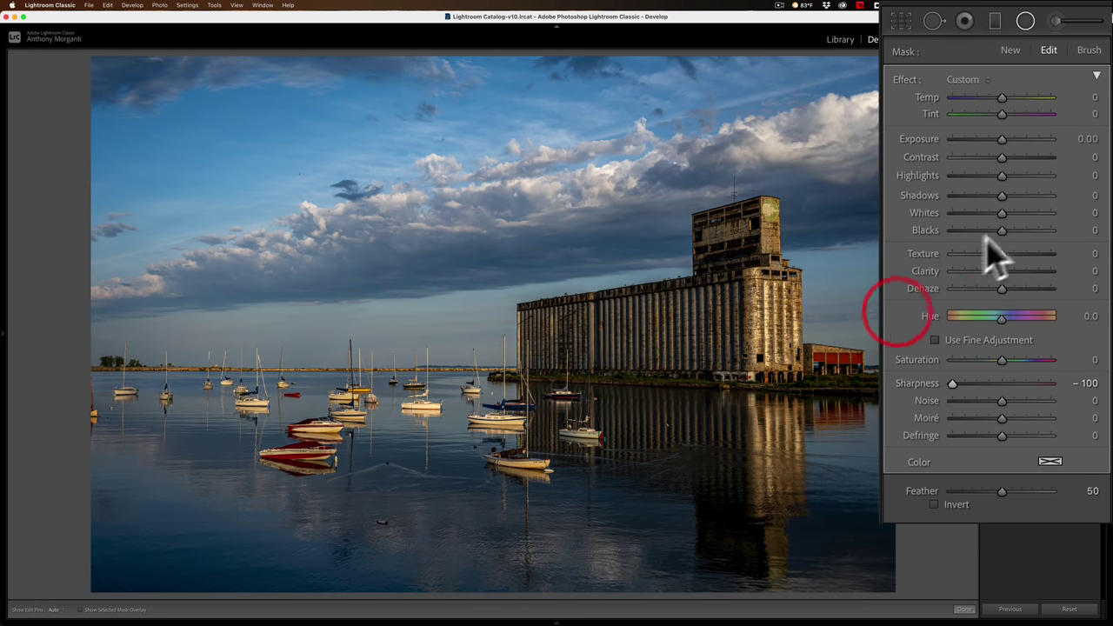
left_click_drag(1001, 253, 848, 251)
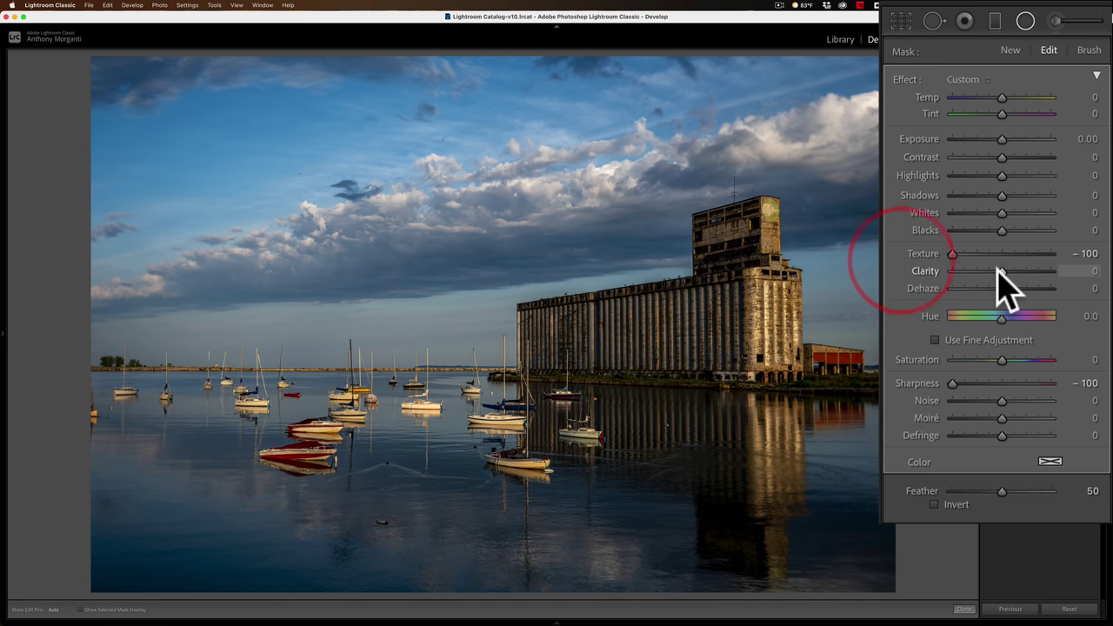
left_click_drag(998, 272, 907, 199)
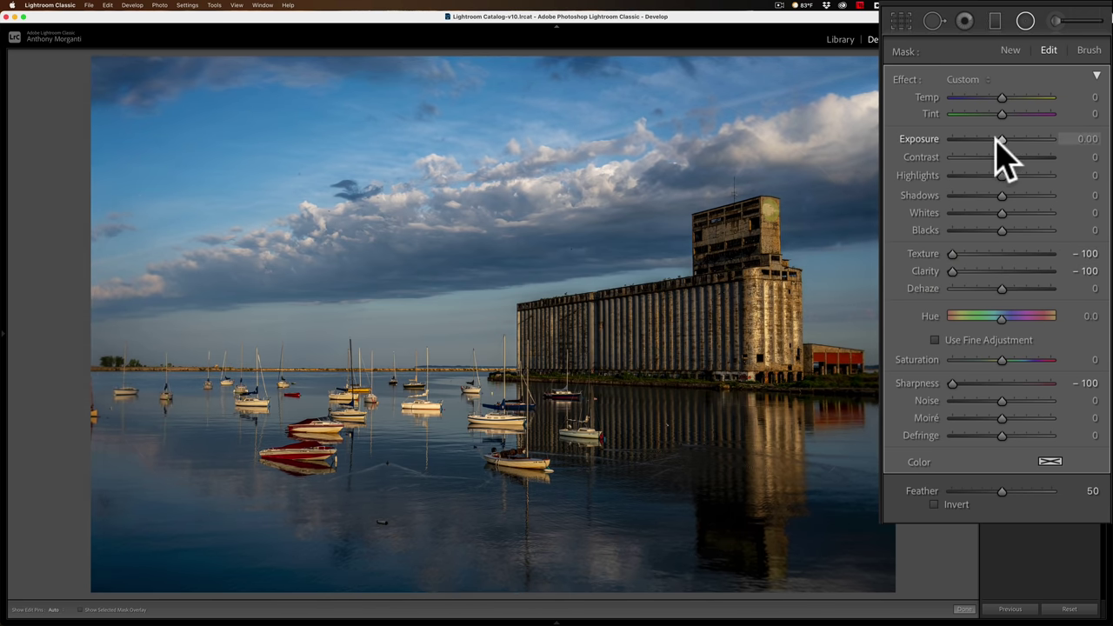
left_click_drag(1000, 139, 997, 139)
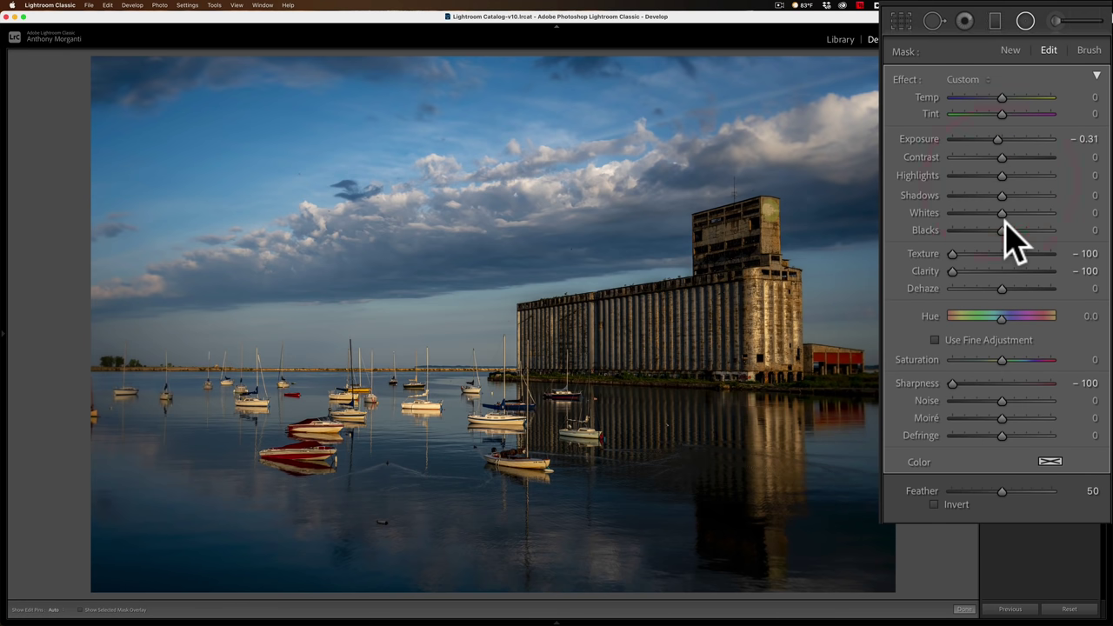
left_click_drag(1000, 360, 974, 368)
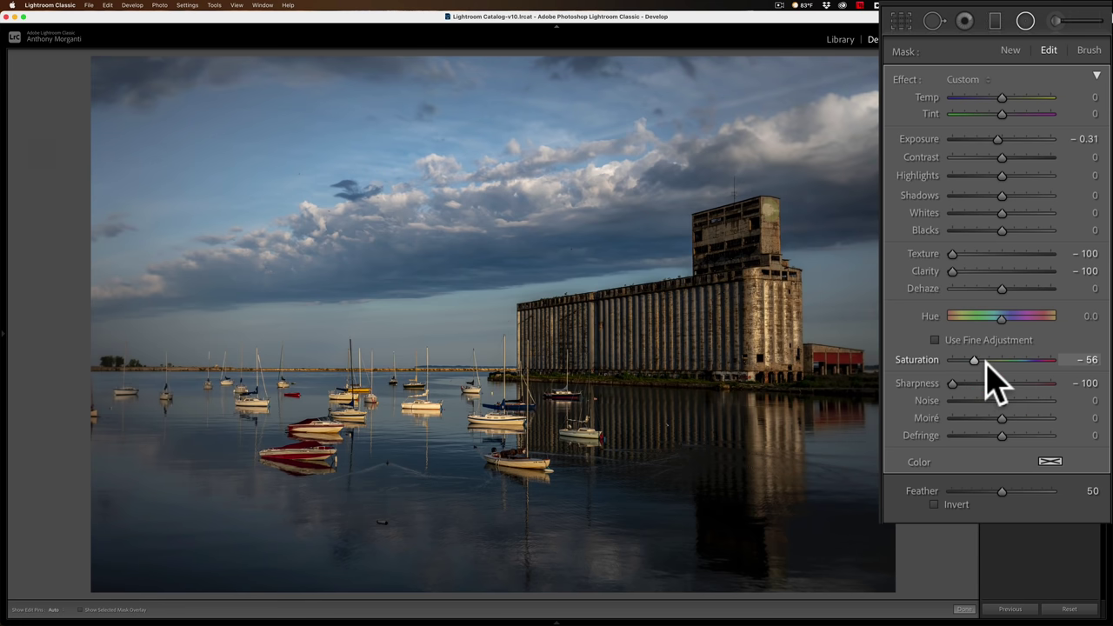
Delete the adjusted radial filter from the photo and close the Radial Filter tool.
left_click(492, 323)
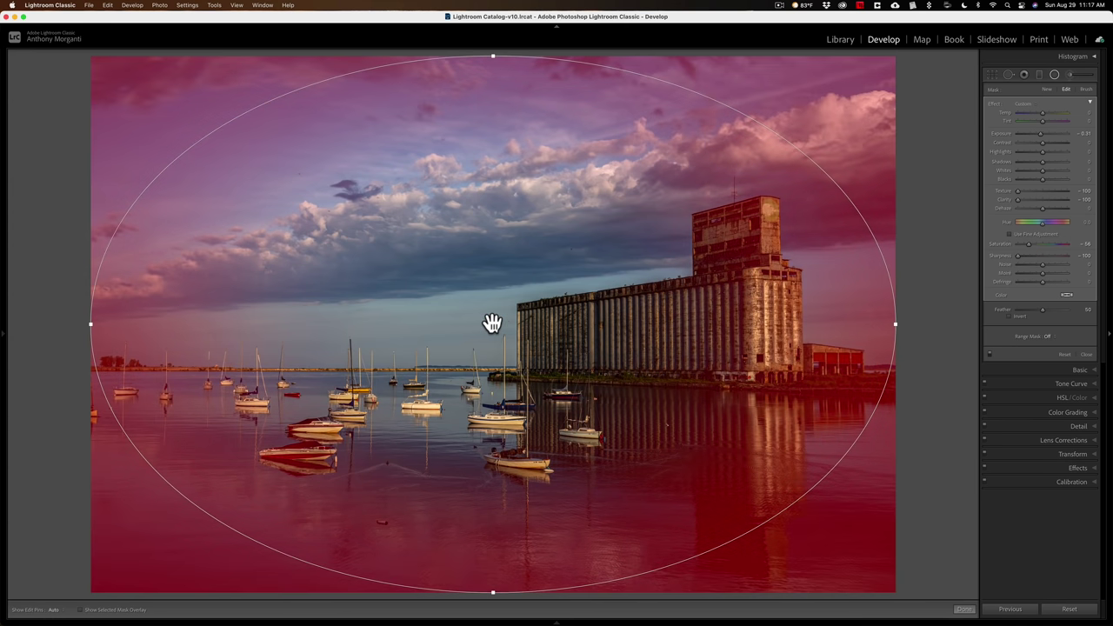
key("BackSpace")
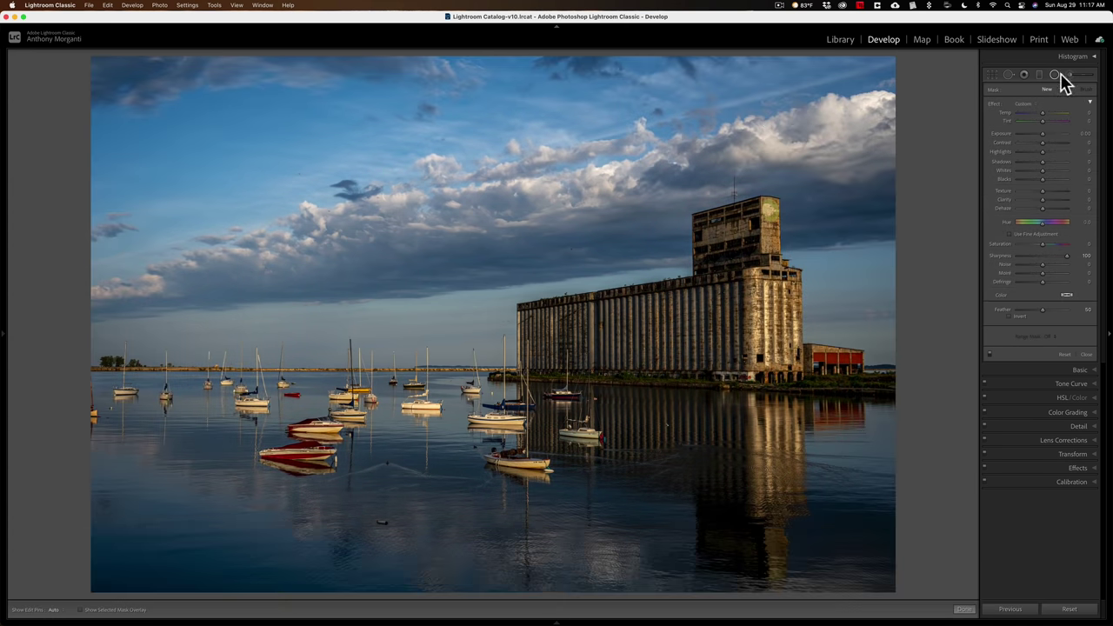
left_click(1055, 77)
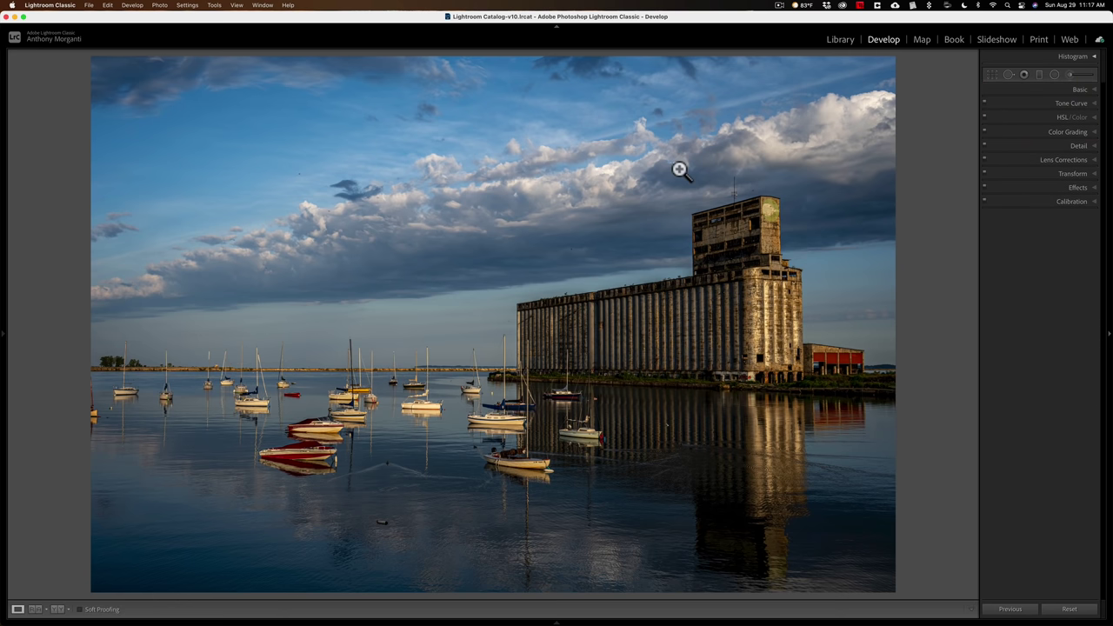
Reopen the Radial Filter, draw another small ellipse in the sky and expand it to fill the whole photo.
key("shift+m")
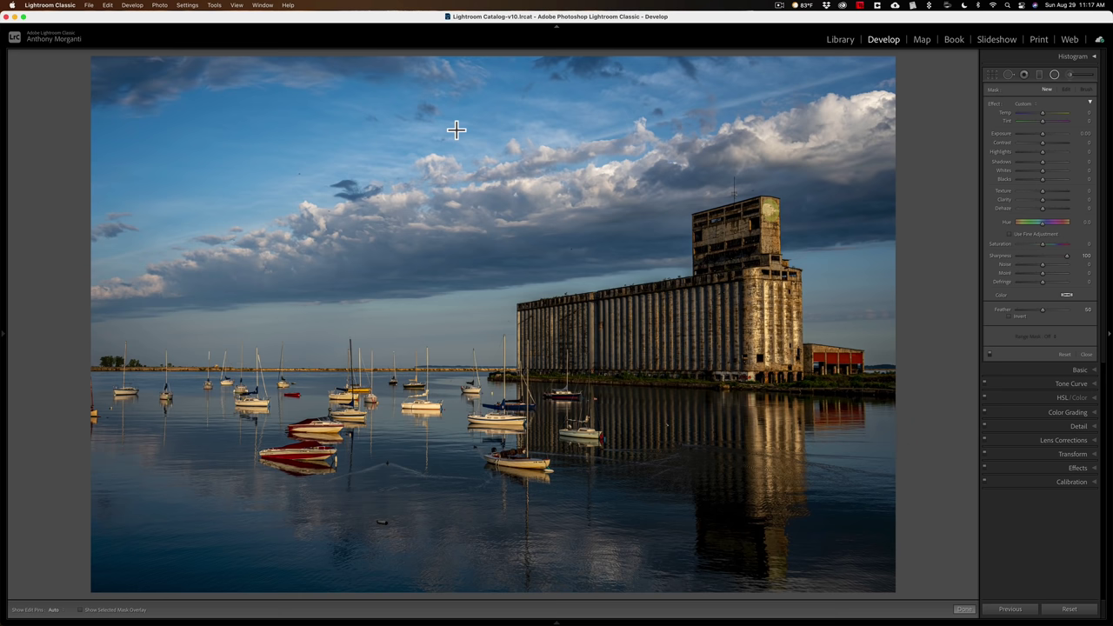
left_click_drag(520, 169, 394, 90)
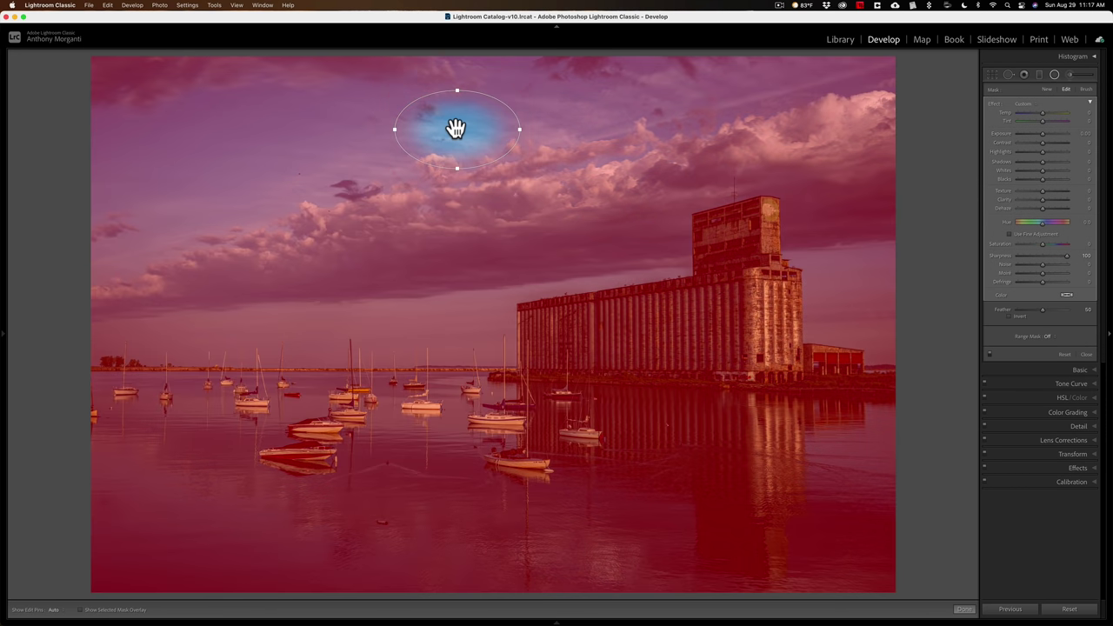
key("super")
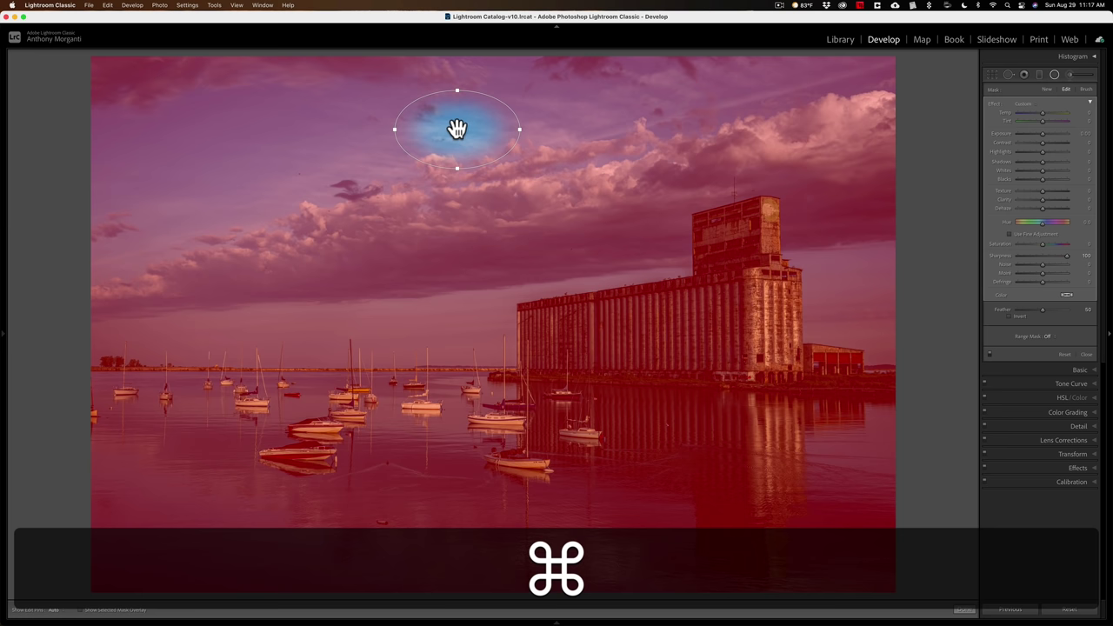
double_click(456, 129, "super")
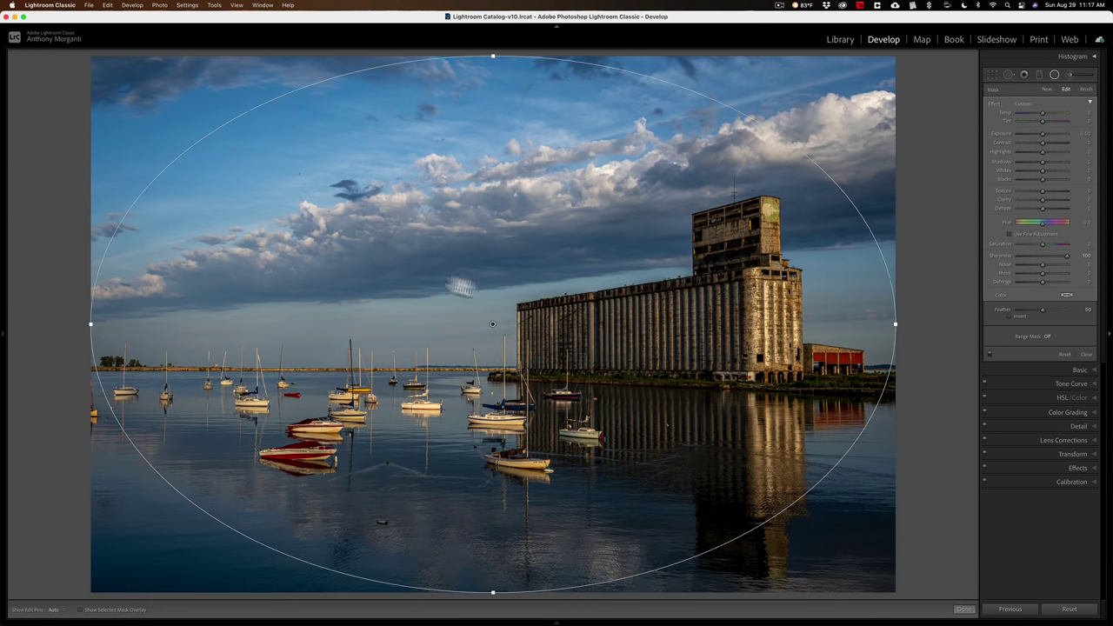
Select and delete the photo-wide radial filter, and close the Radial Filter tool.
left_click(487, 331)
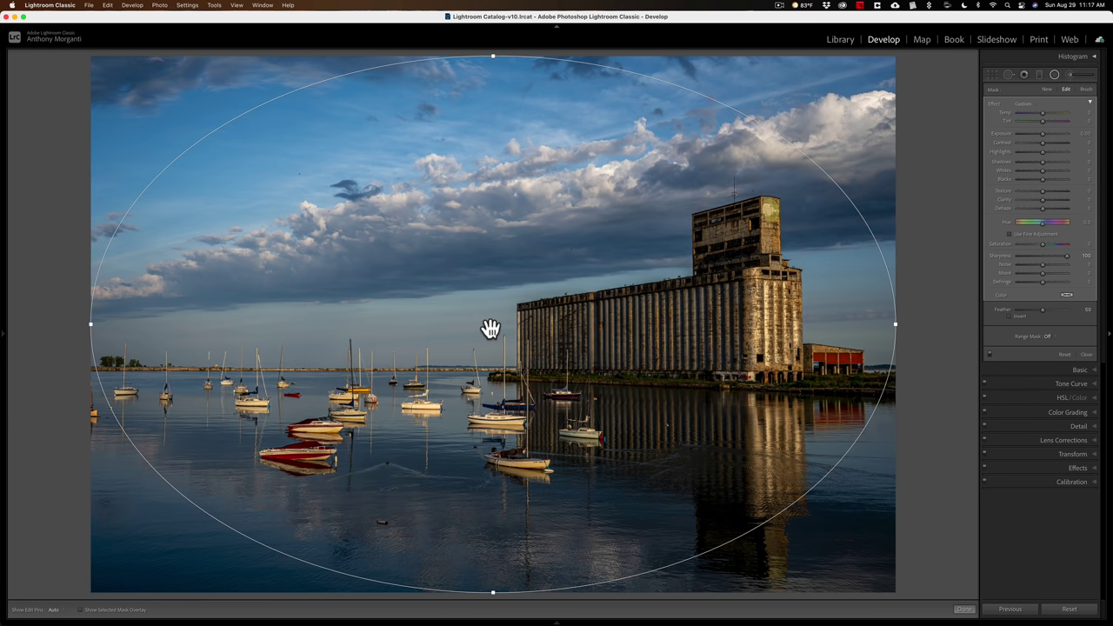
key("BackSpace")
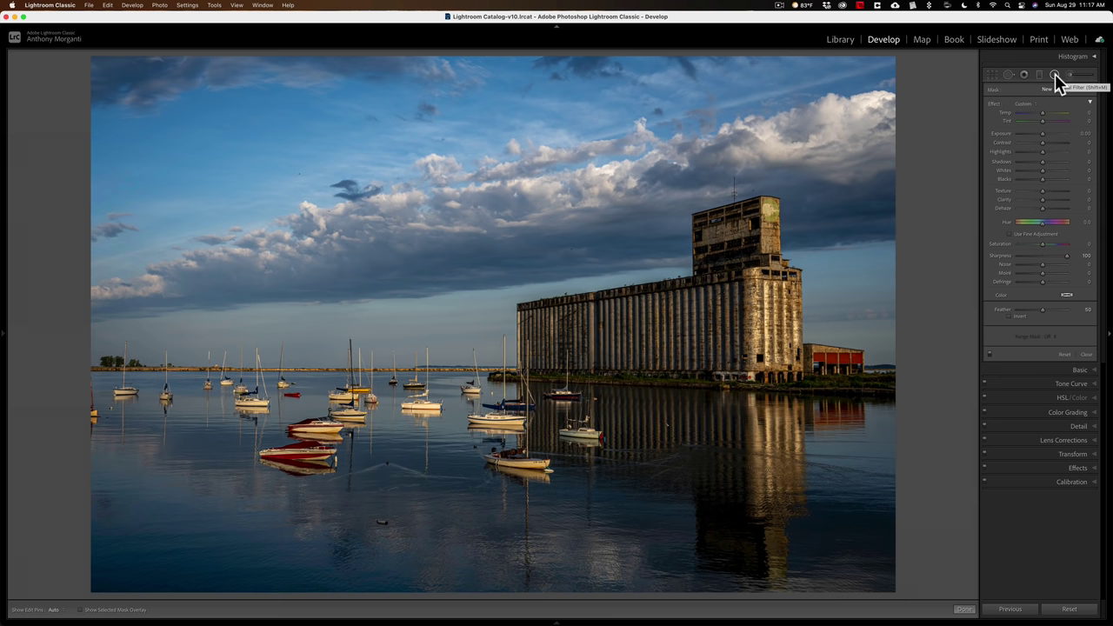
left_click(1055, 77)
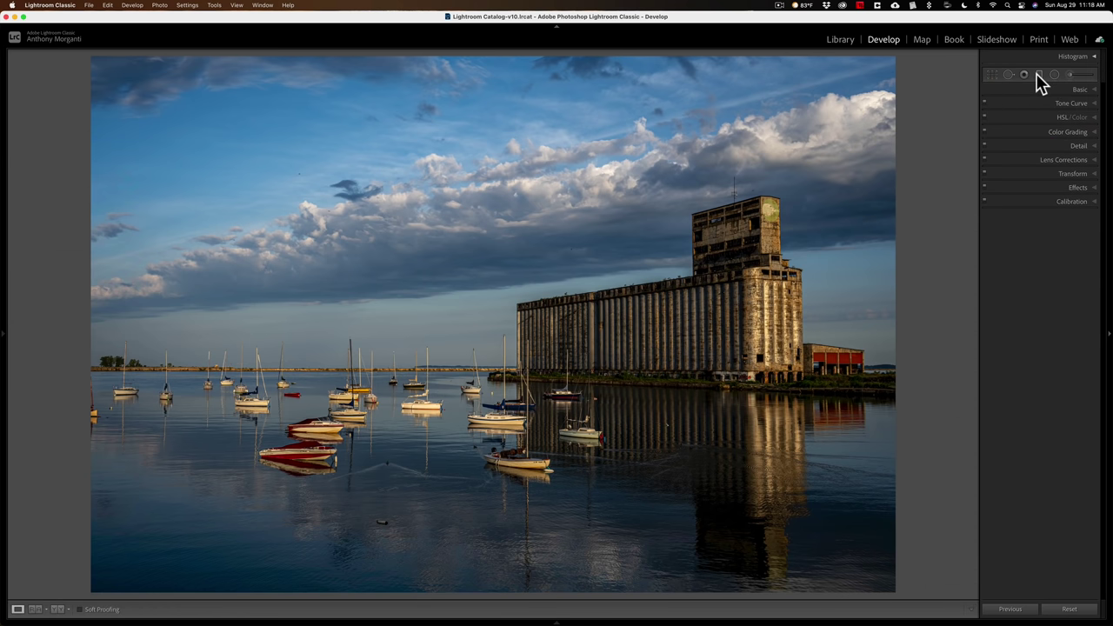
Open the Graduated Filter and close it again without drawing a gradient.
key("m")
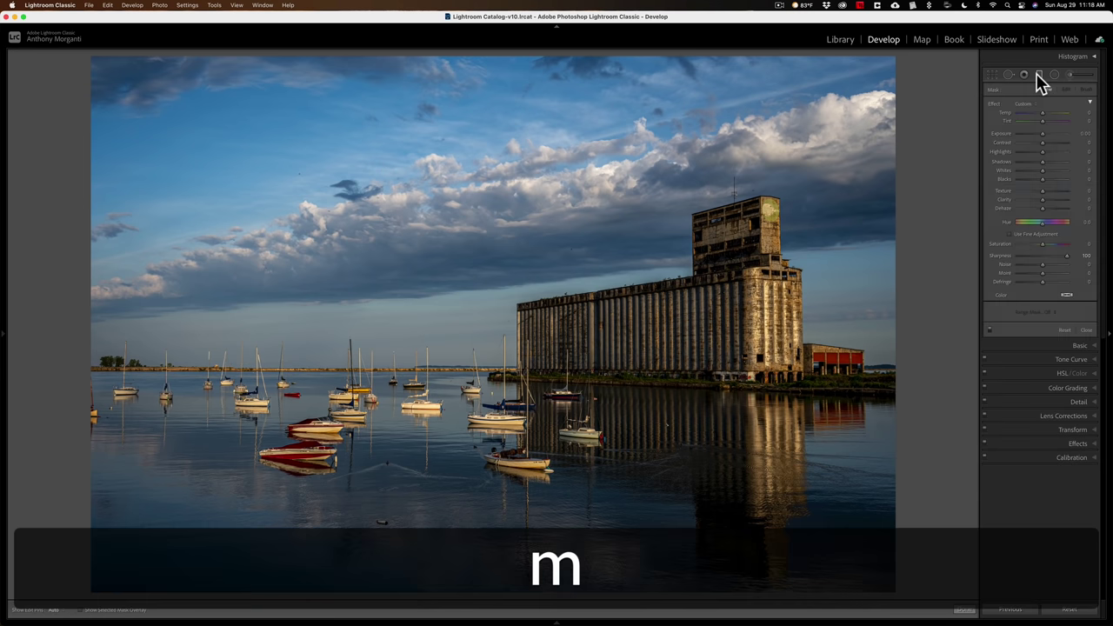
key("m")
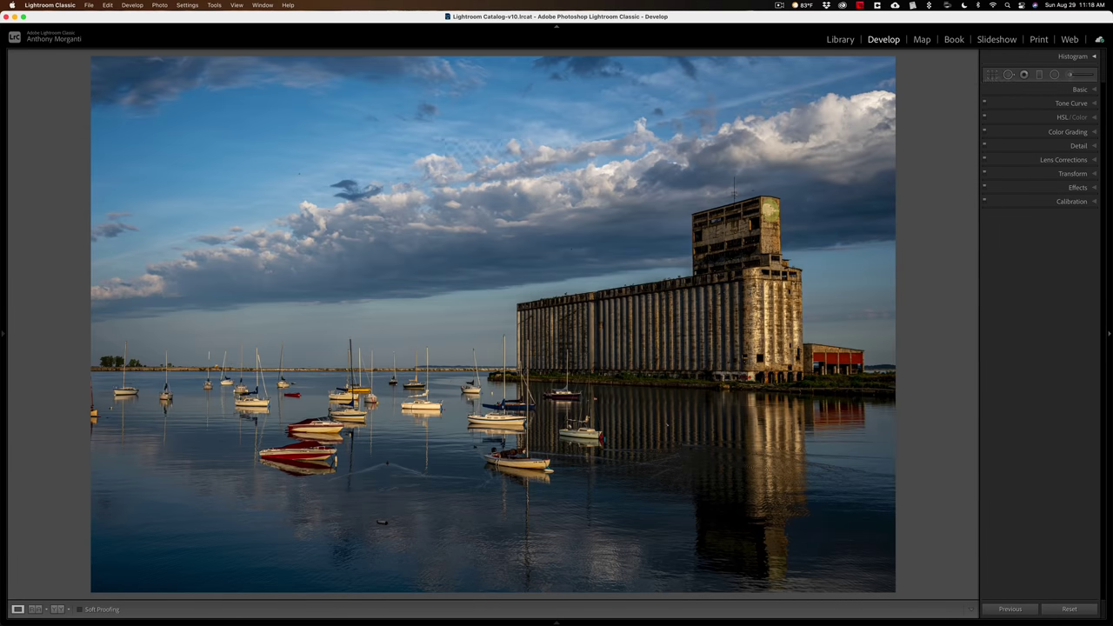
Examine the shortcuts listed beside the File commands, such as Export with Previous and Open Catalog, without choosing any.
left_click(89, 6)
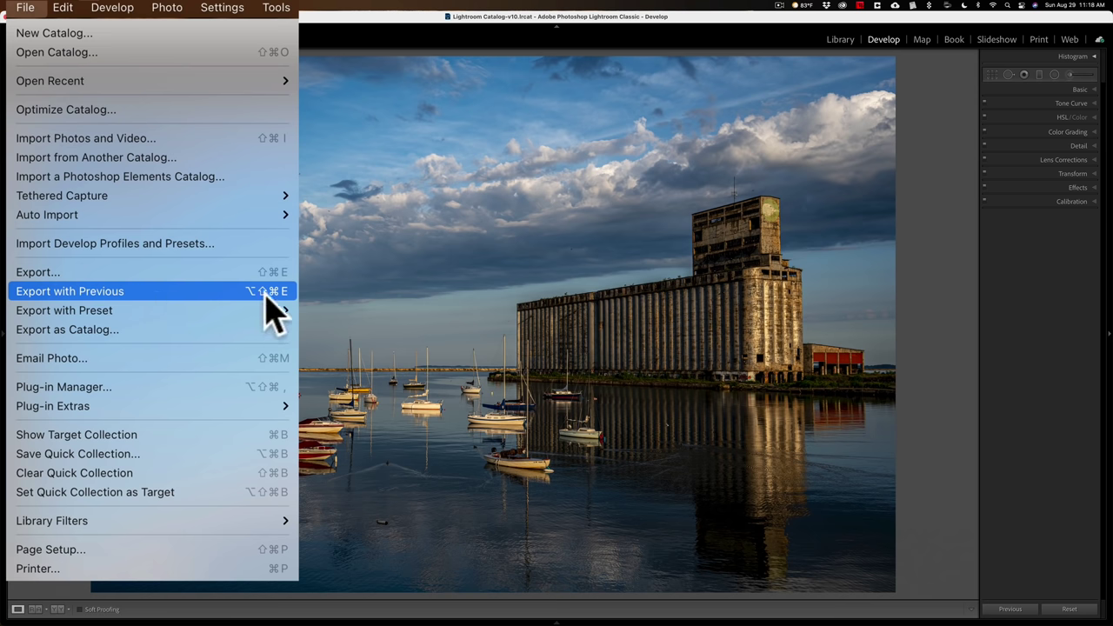
mouse_move(205, 314)
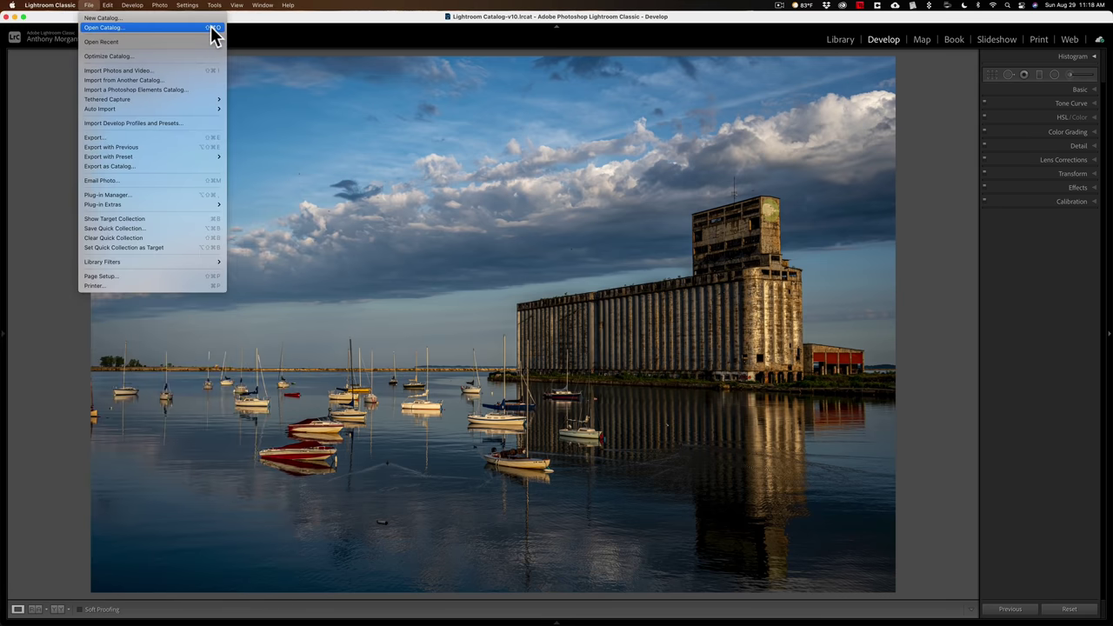
left_click(317, 42)
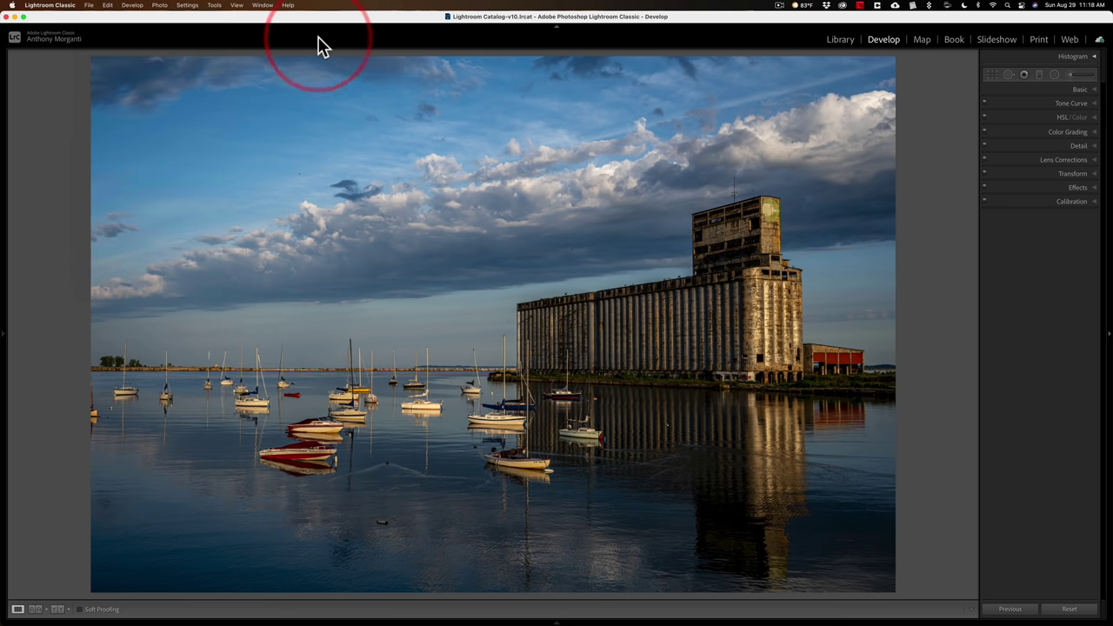